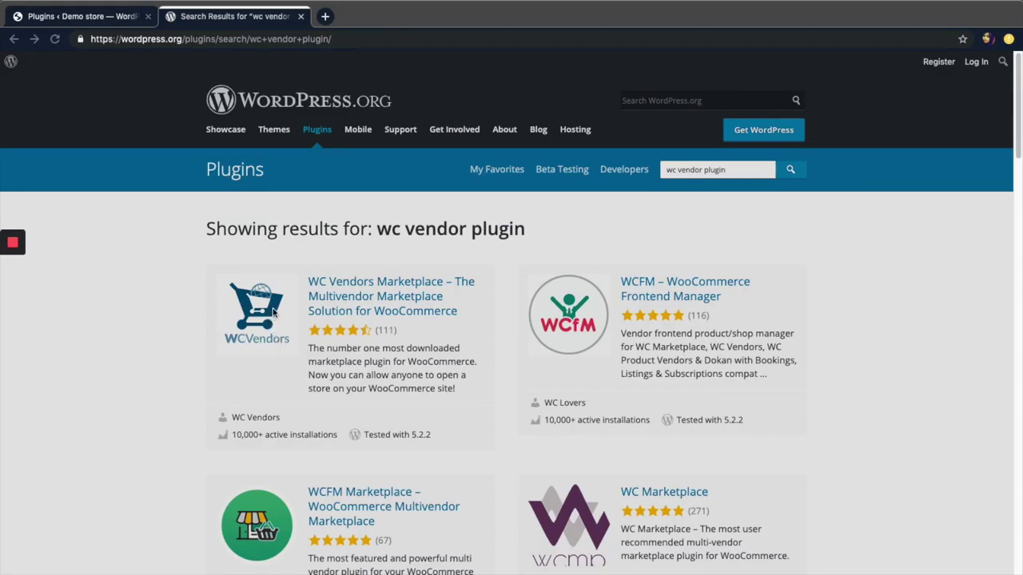
# Open the WC Vendors Marketplace plugin page from the WordPress.org search results and look over its overview.
pyautogui.click(303, 326)
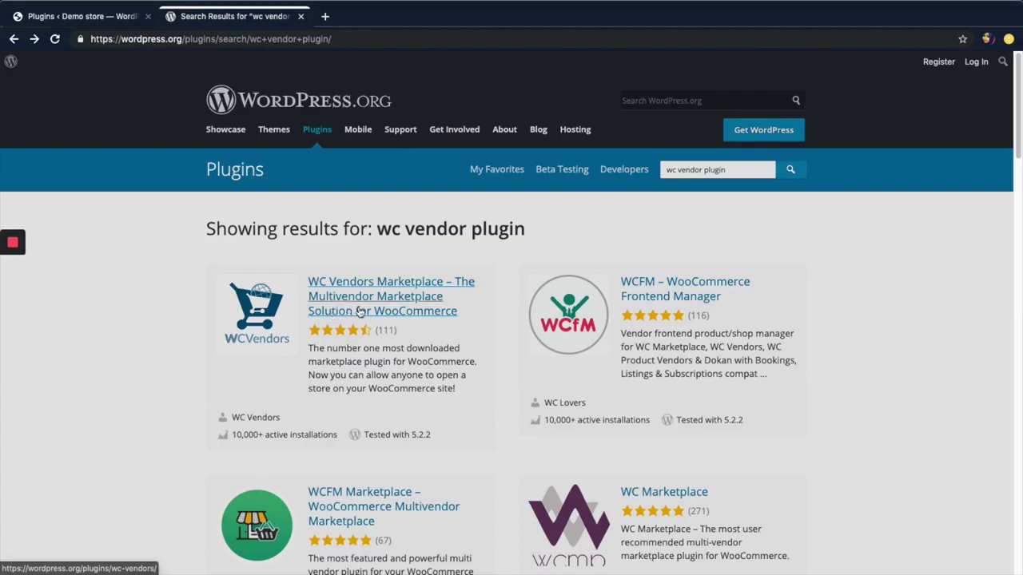
pyautogui.click(361, 312)
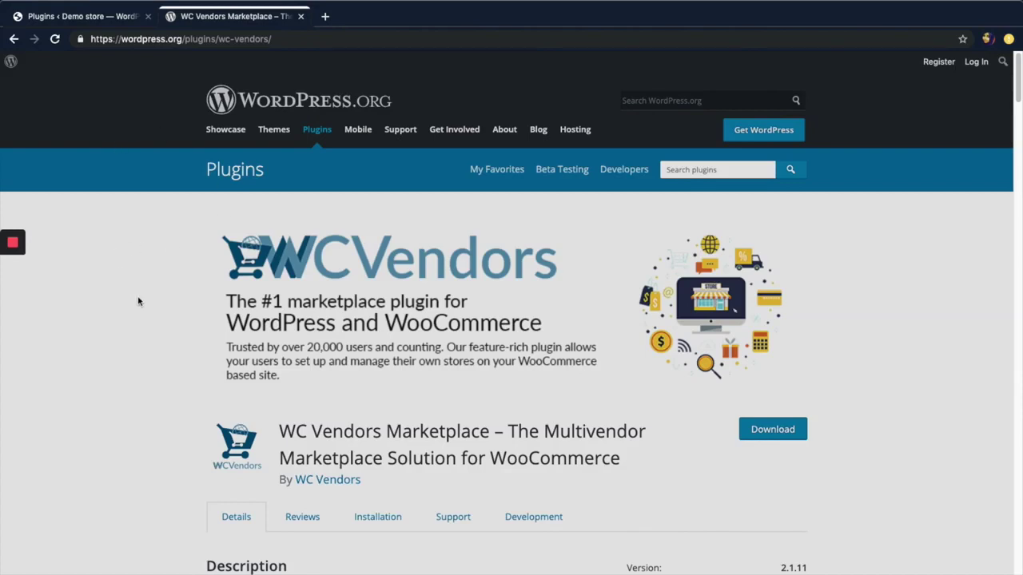
pyautogui.scroll(-1, 258, 320)
pyautogui.scroll(1, 258, 319)
pyautogui.scroll(-1, 258, 319)
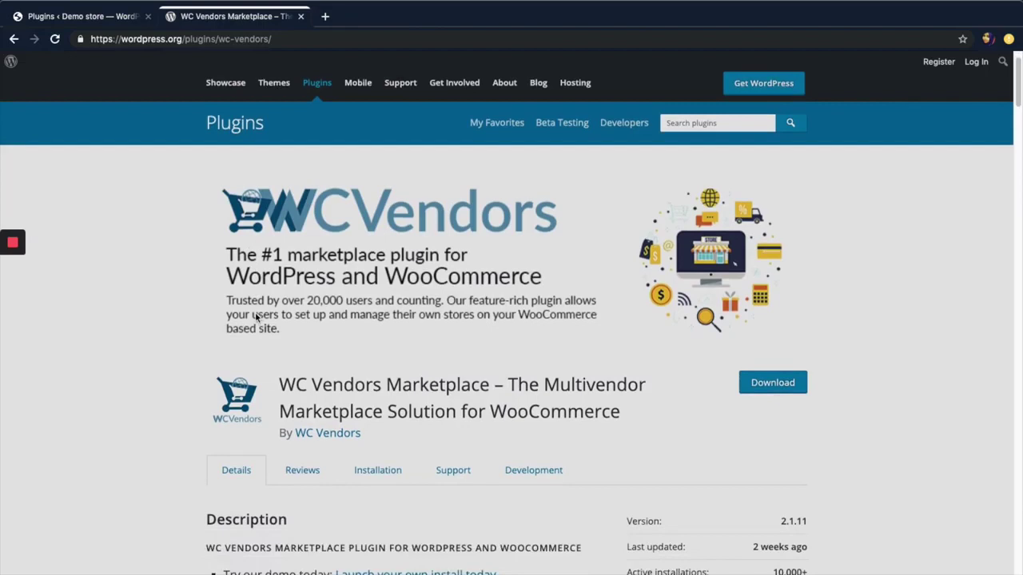
pyautogui.scroll(-2, 256, 317)
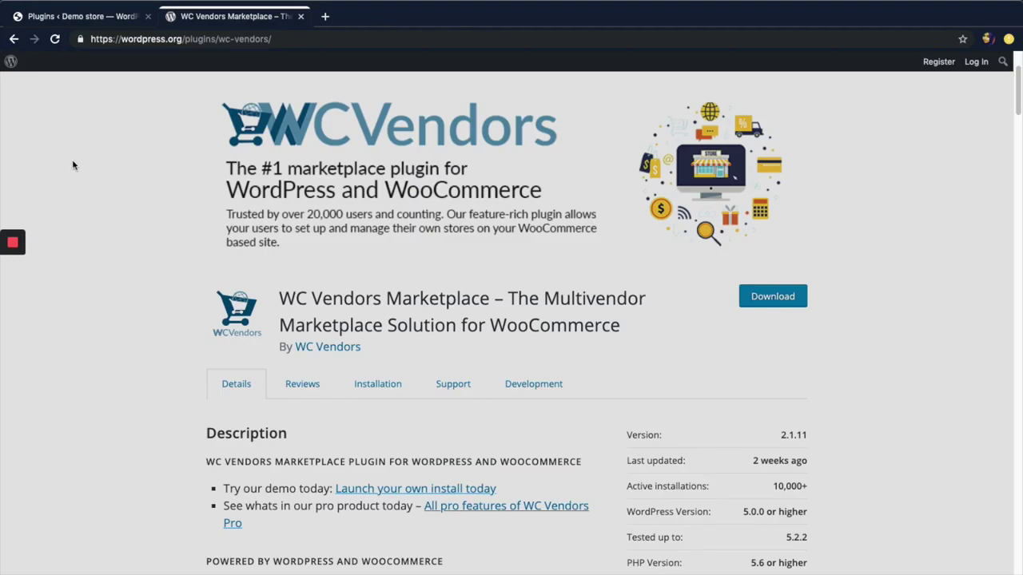
# Switch to the Demo store admin and search for "wc vendors" among the new plugins to add.
pyautogui.click(52, 16)
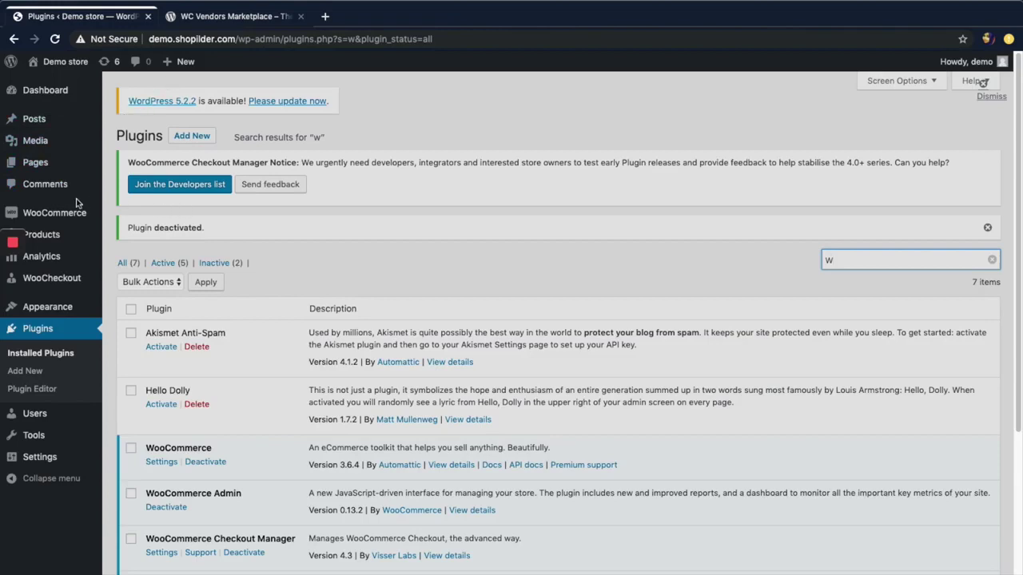
pyautogui.moveTo(151, 38); pyautogui.dragTo(249, 44)
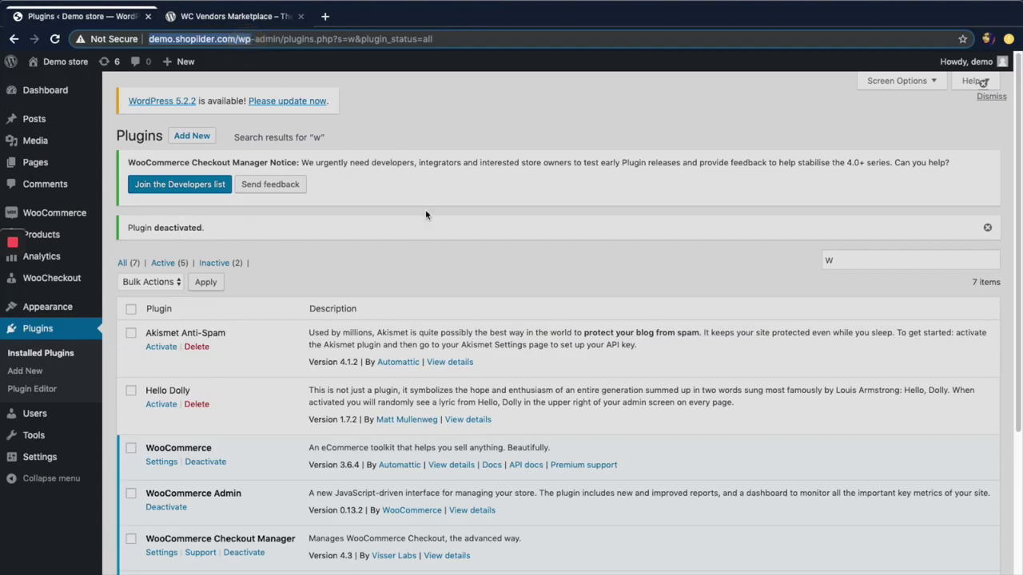
pyautogui.click(422, 119)
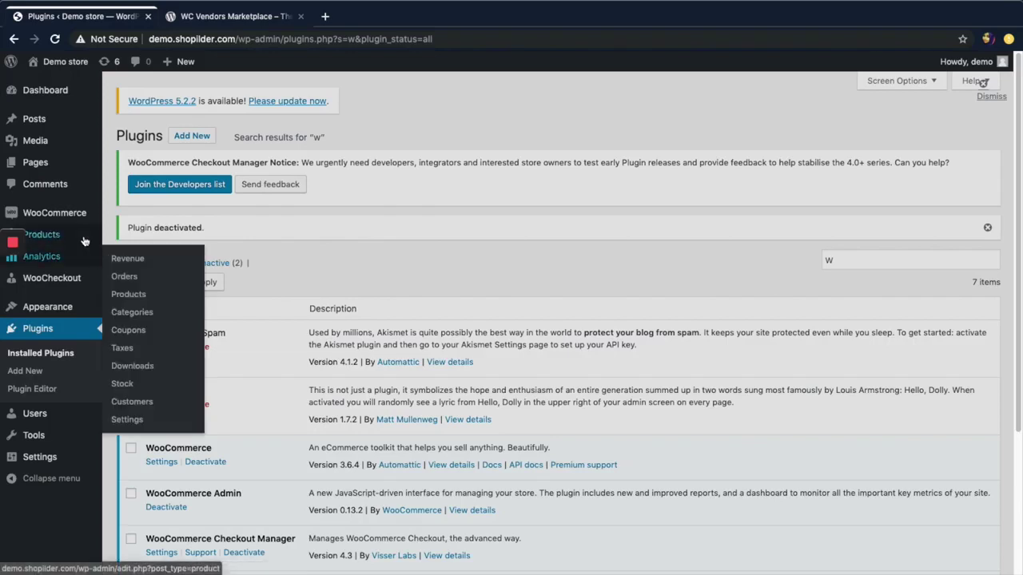
pyautogui.click(35, 334)
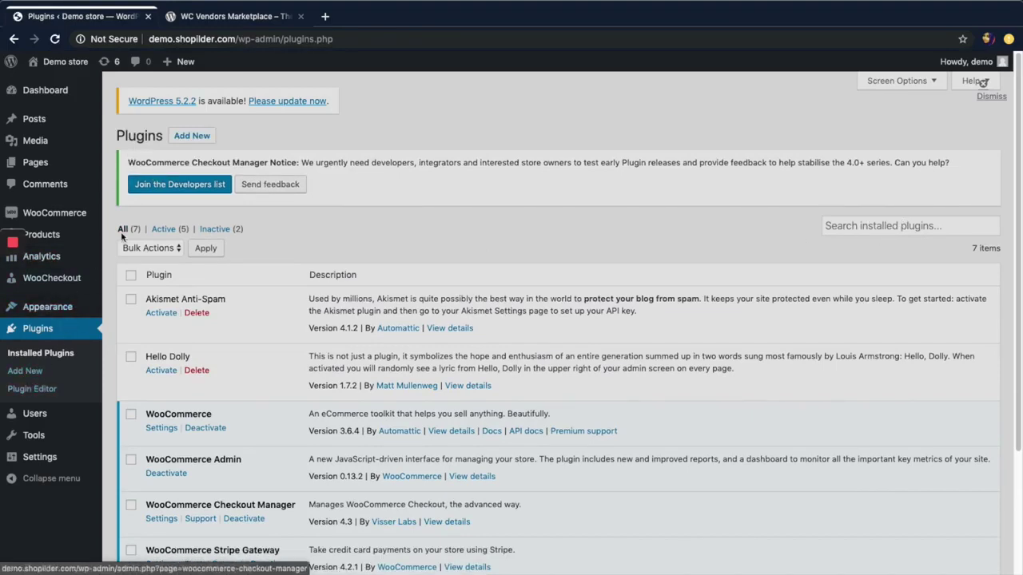
pyautogui.click(190, 137)
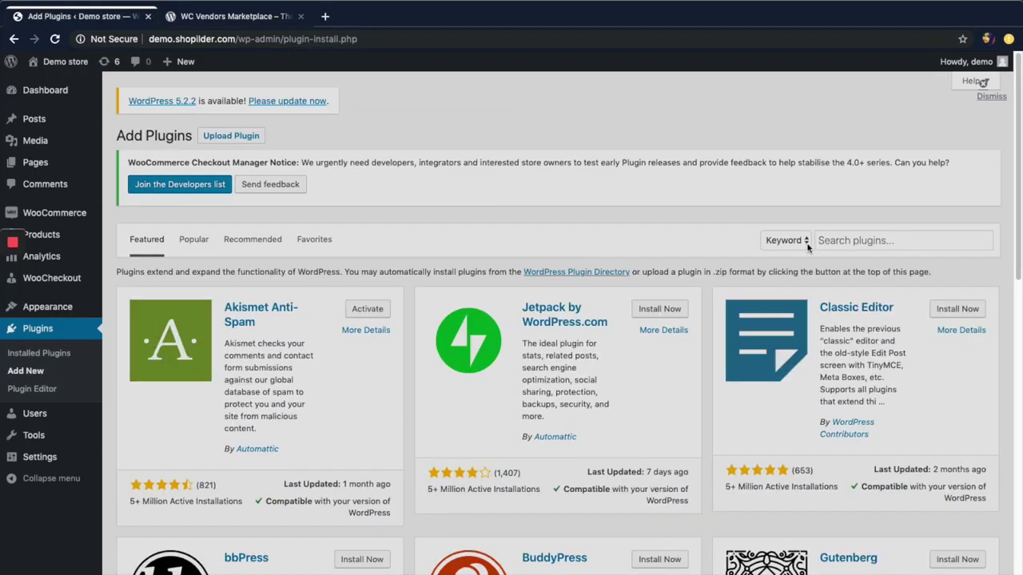
pyautogui.click(867, 242)
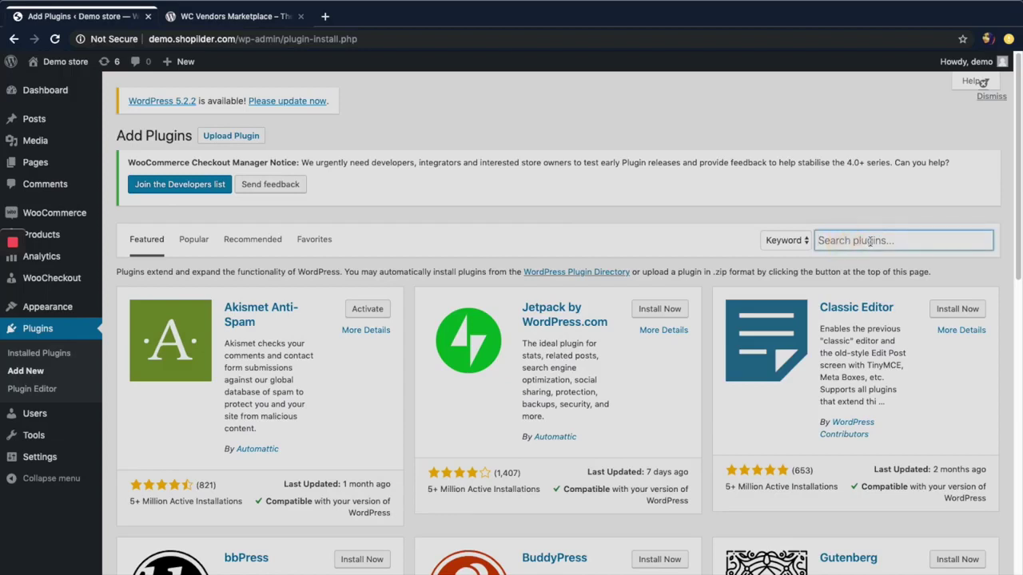
pyautogui.write('Wc vendors')
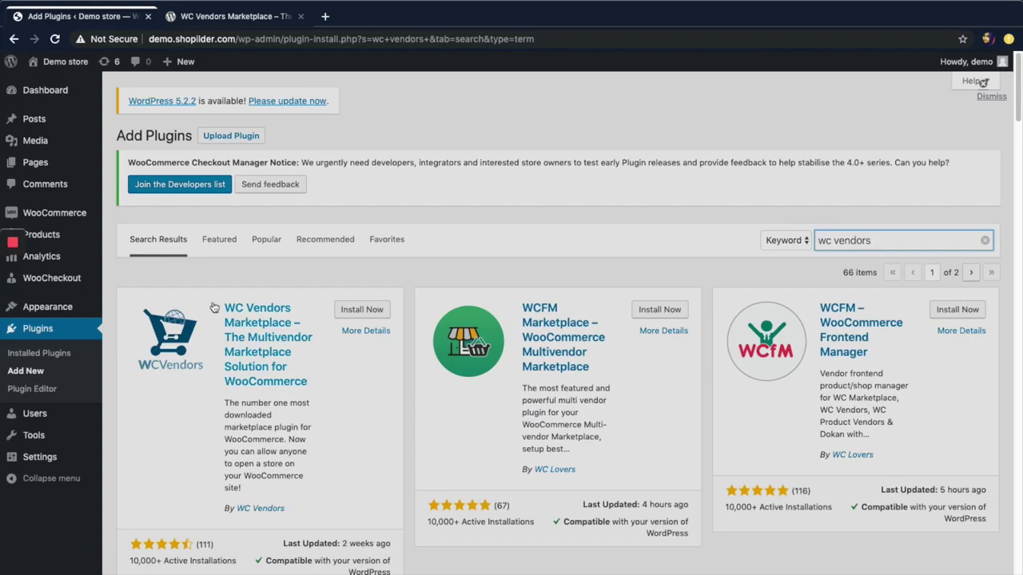
# Install and activate the WC Vendors Marketplace plugin.
pyautogui.click(364, 314)
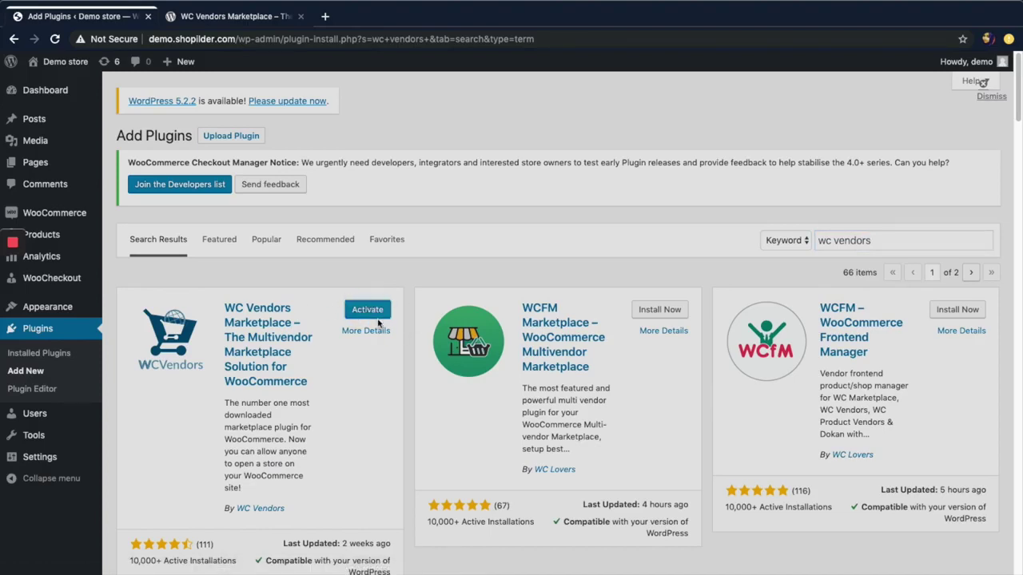
pyautogui.click(370, 311)
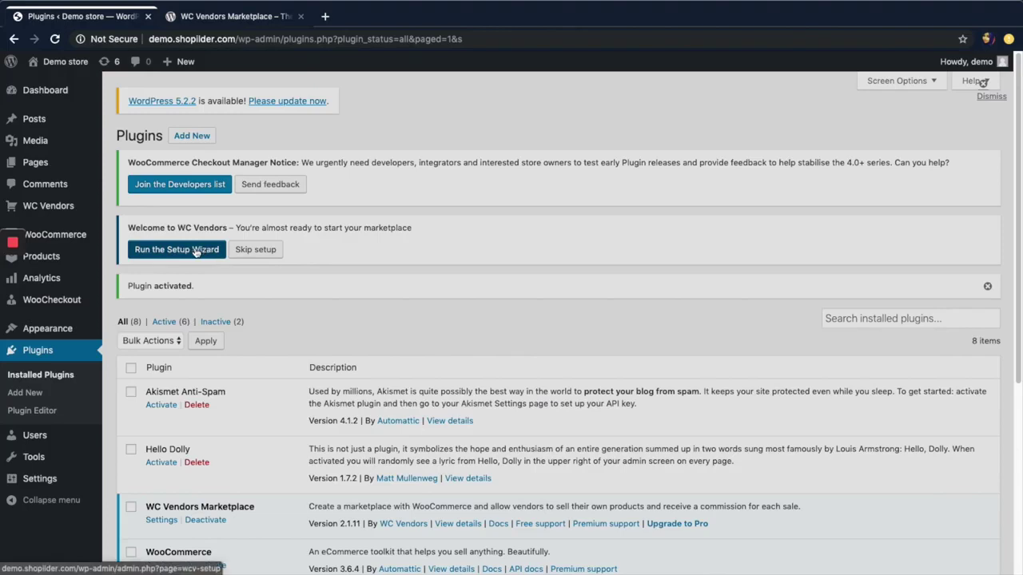
# Run the WC Vendors setup wizard through to its final page, keeping the 50% global commission rate and the preset general, capability and page options.
pyautogui.click(196, 250)
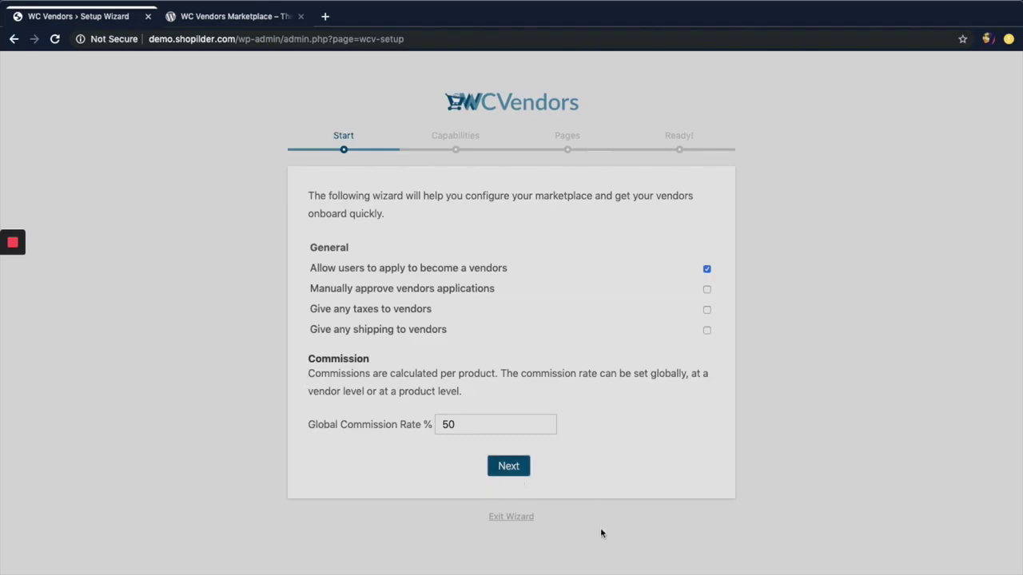
pyautogui.click(511, 468)
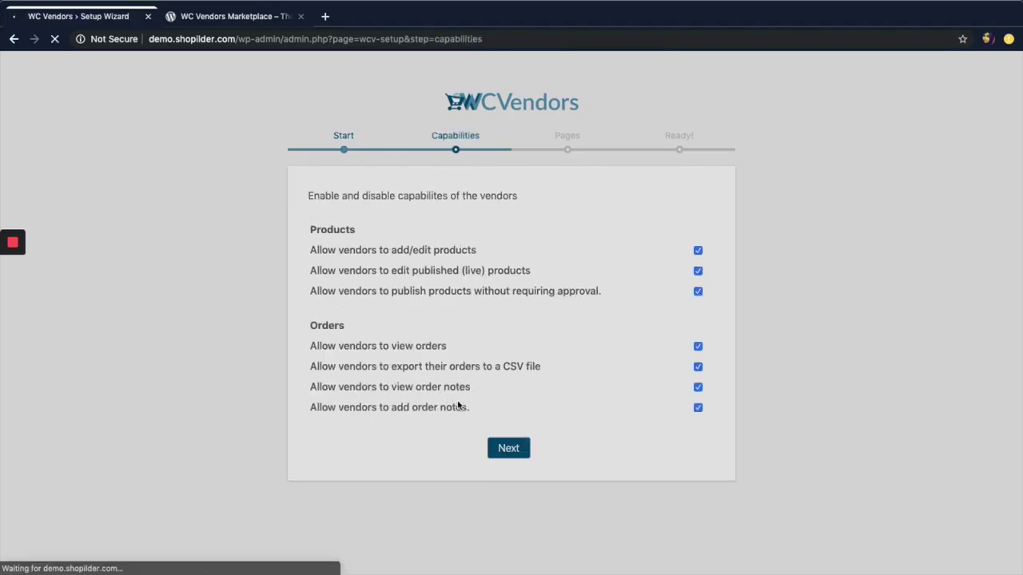
pyautogui.click(511, 450)
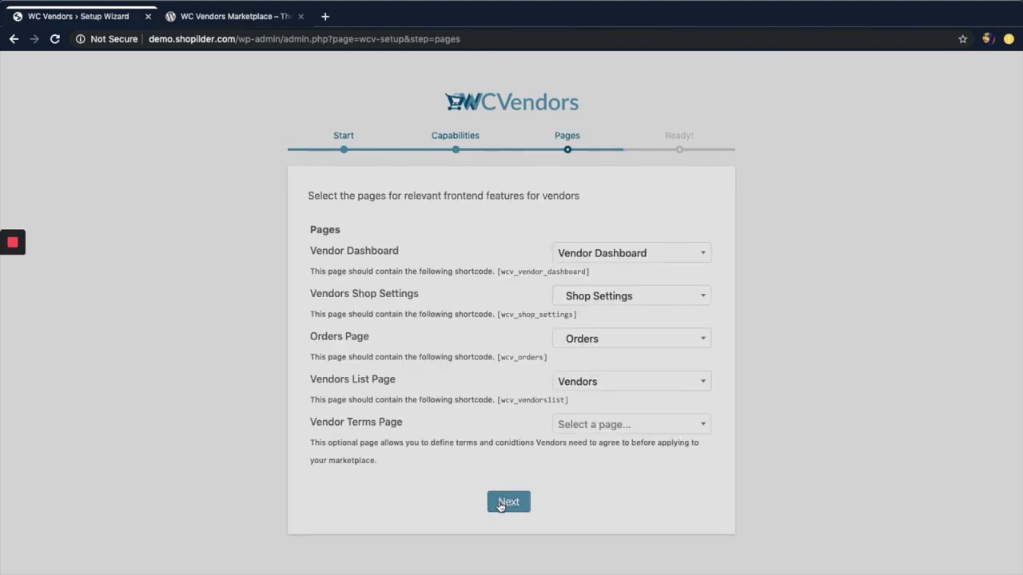
pyautogui.click(502, 503)
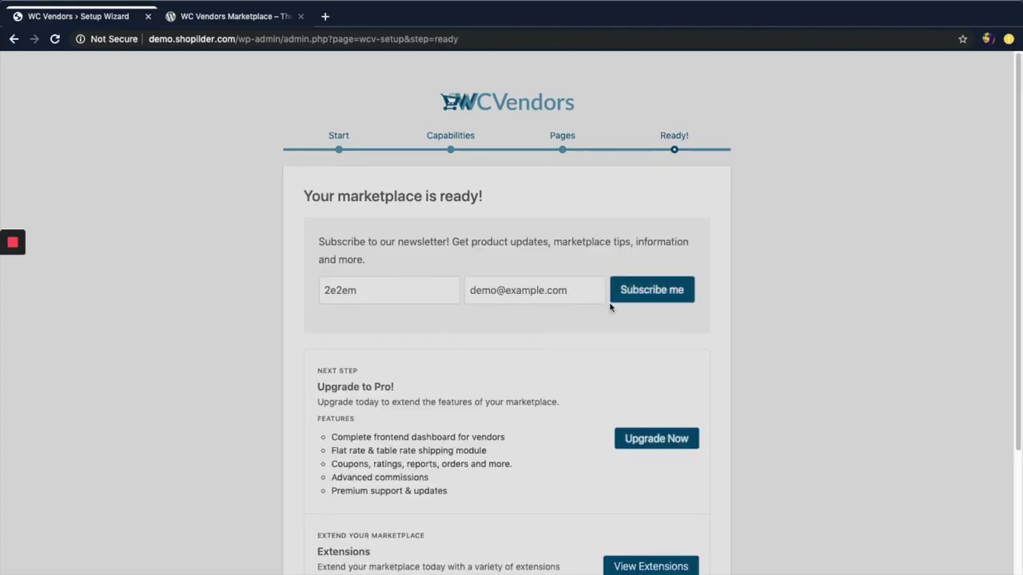
pyautogui.scroll(-2, 519, 375)
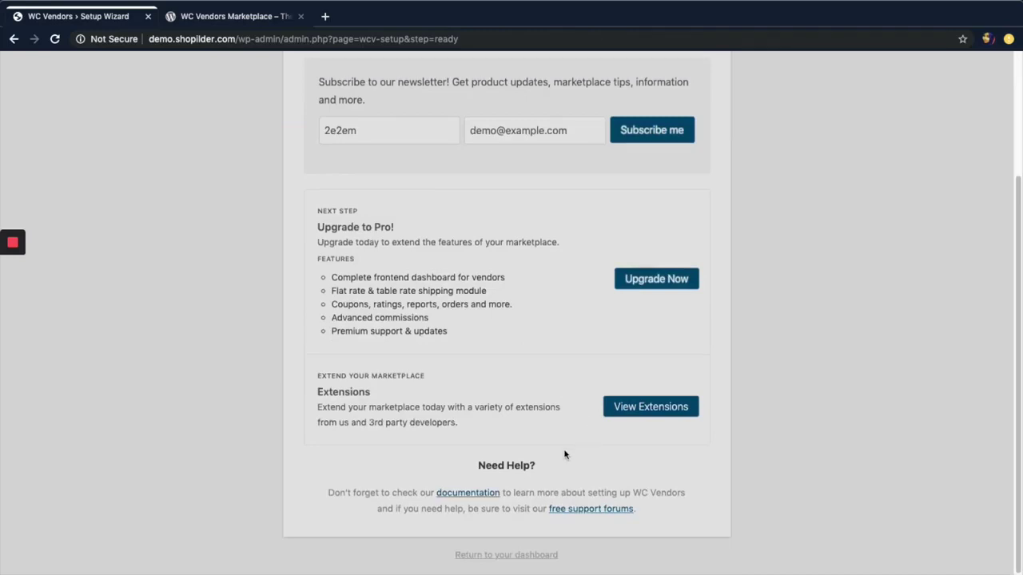
pyautogui.scroll(2, 508, 486)
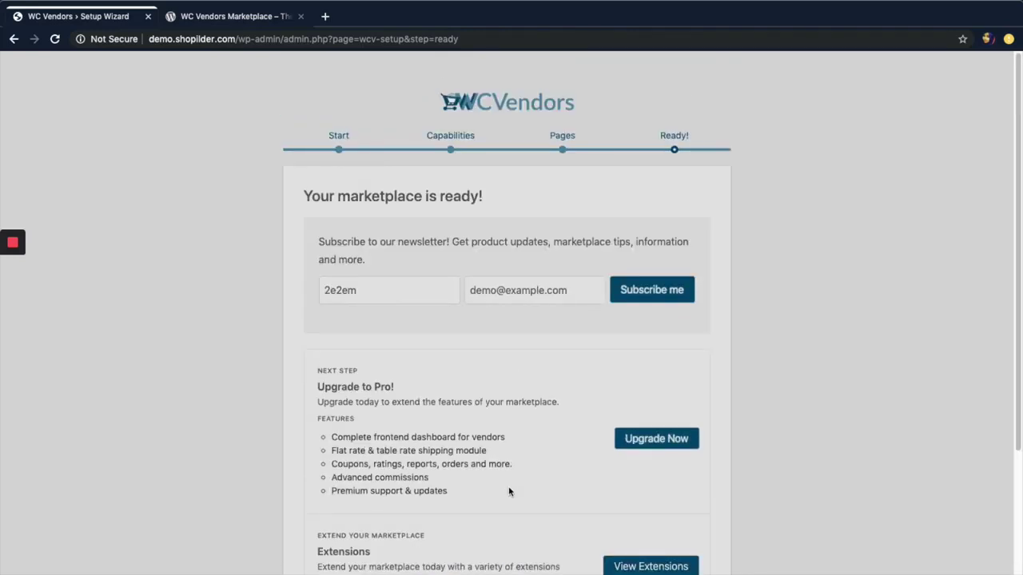
pyautogui.scroll(-2, 508, 487)
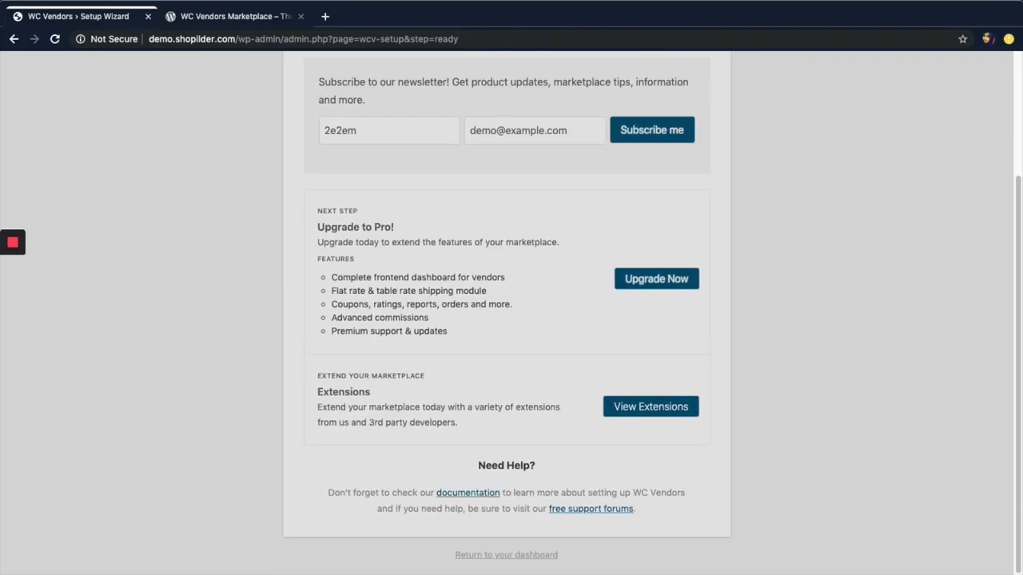
# Leave the setup wizard for the WC Vendors settings and save the general marketplace options.
pyautogui.click(507, 556)
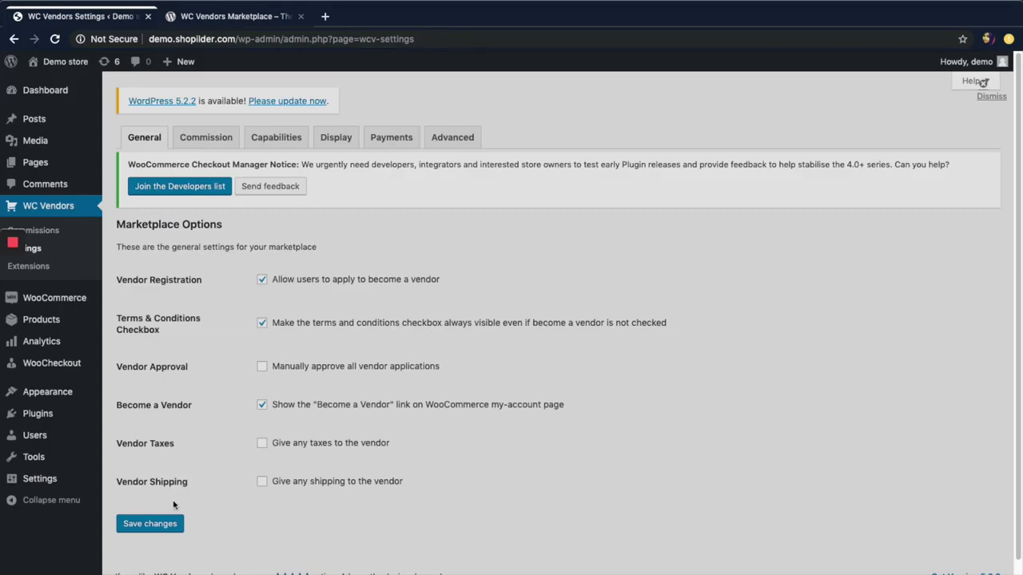
pyautogui.click(156, 528)
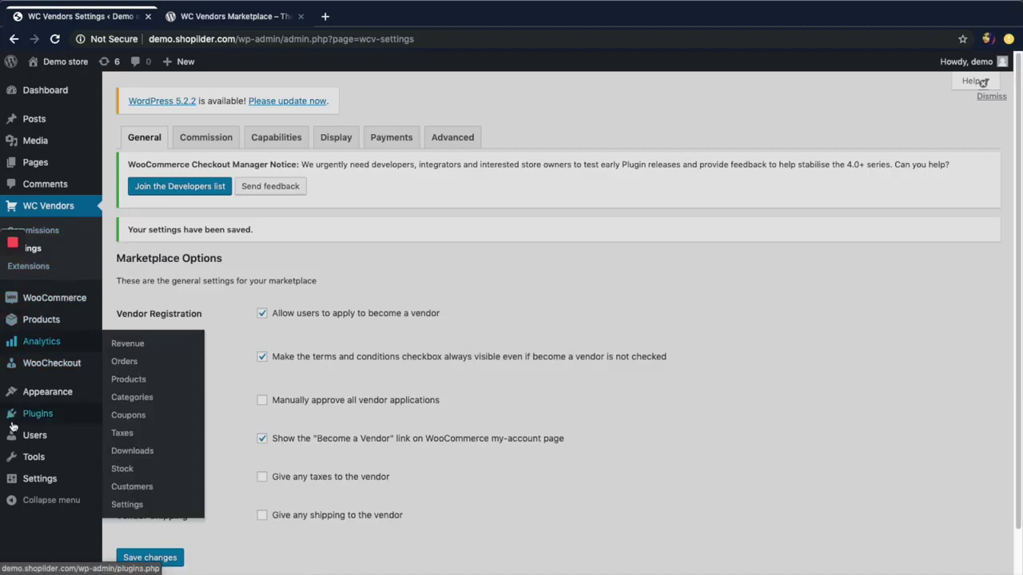
# Allow anyone to register as a member in the site's general settings and save the changes.
pyautogui.moveTo(39, 483)
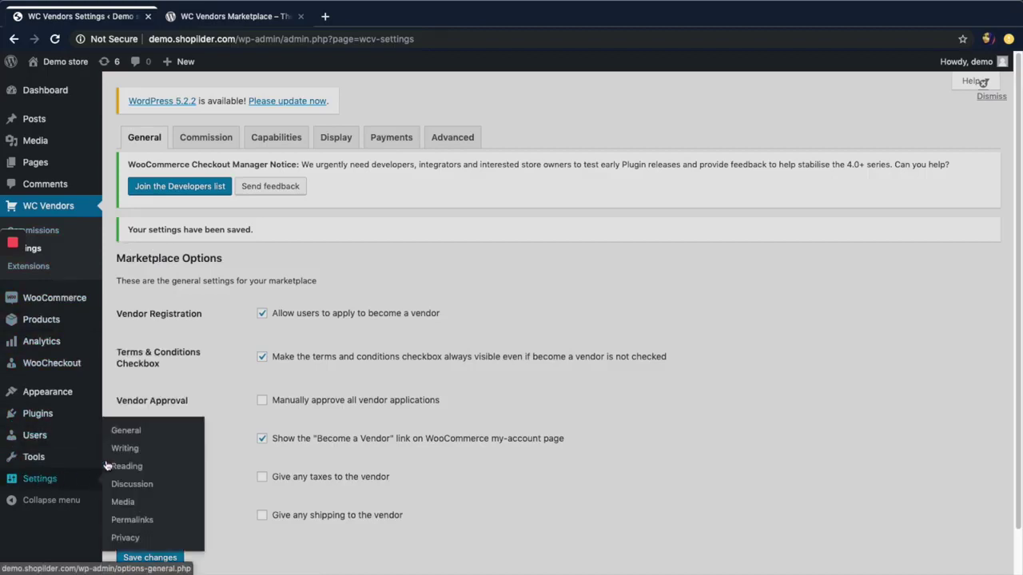
pyautogui.click(132, 434)
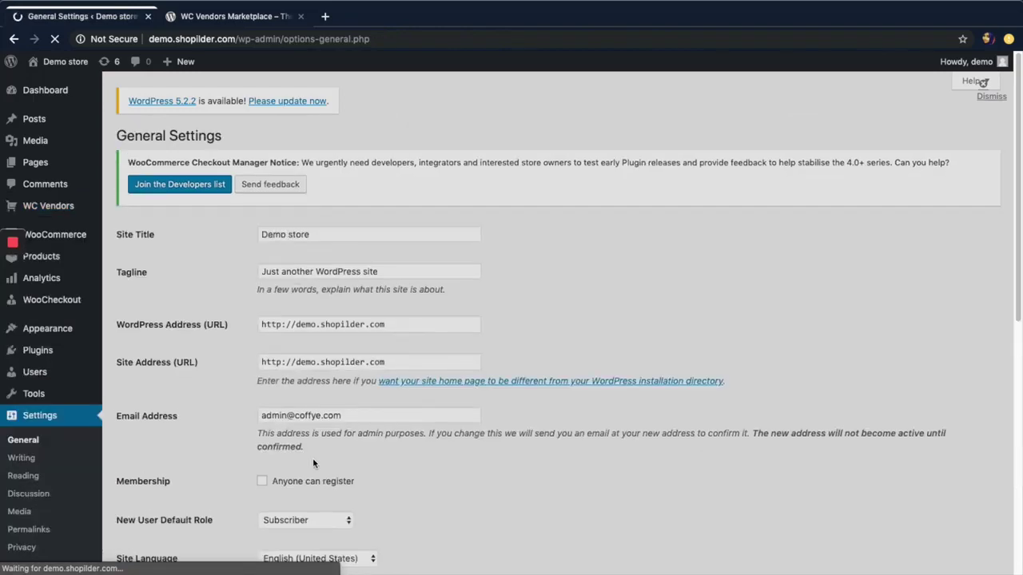
pyautogui.click(263, 482)
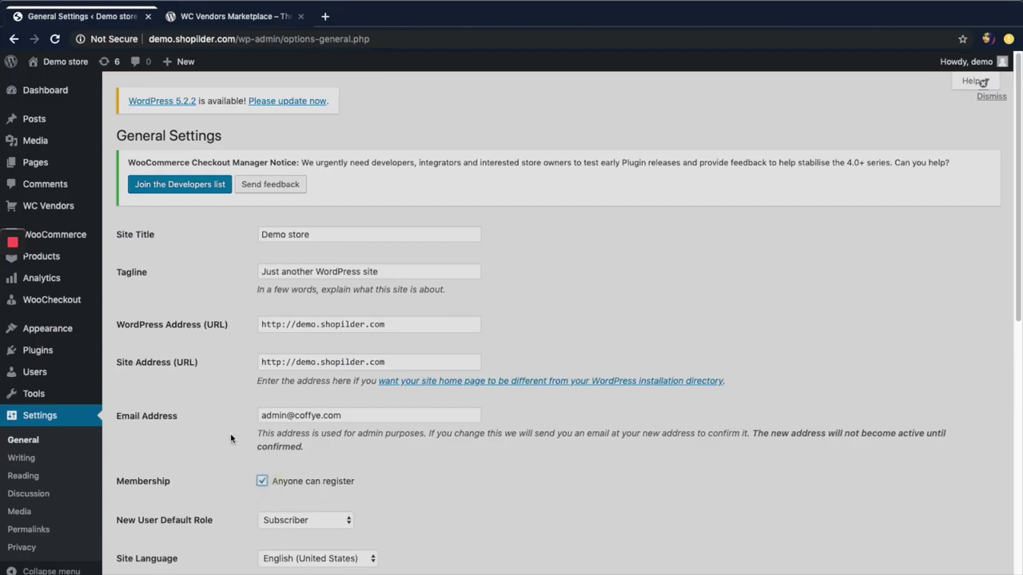
pyautogui.scroll(-10, 272, 430)
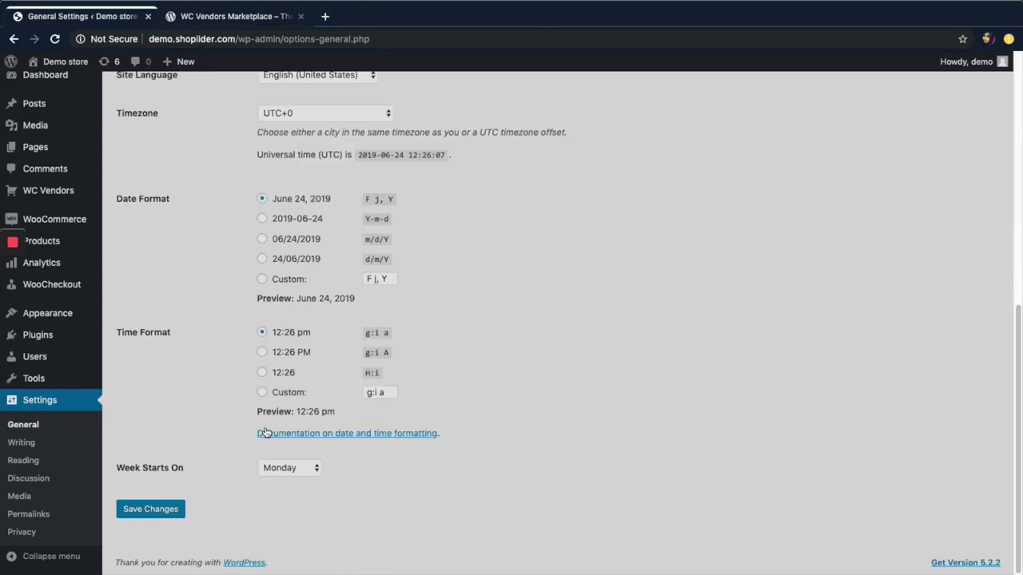
pyautogui.click(152, 511)
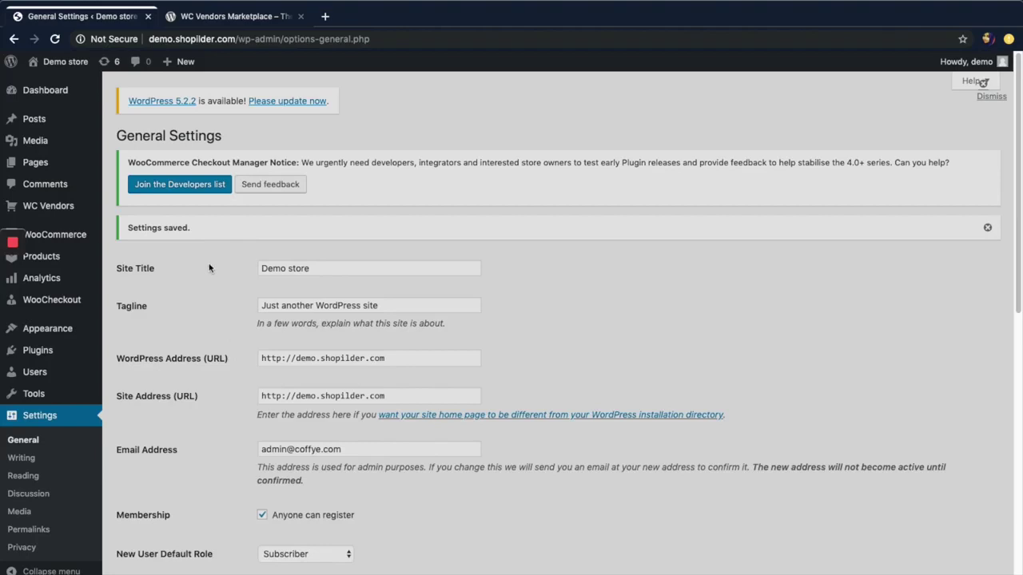
# View the WordPress.org plugin search results for WooCommerce Appmaker.
pyautogui.moveTo(5, 250)
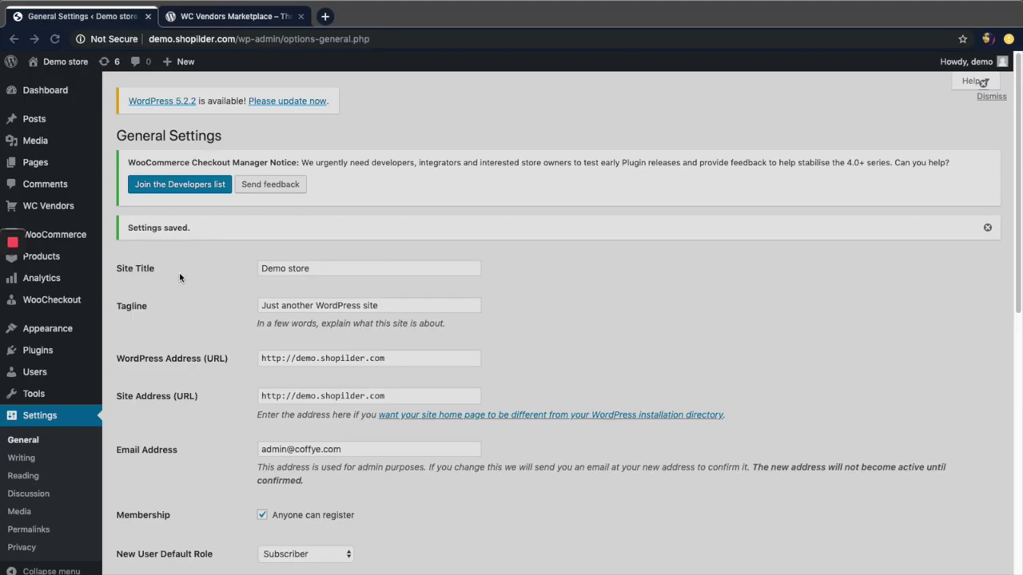
pyautogui.moveTo(12, 292)
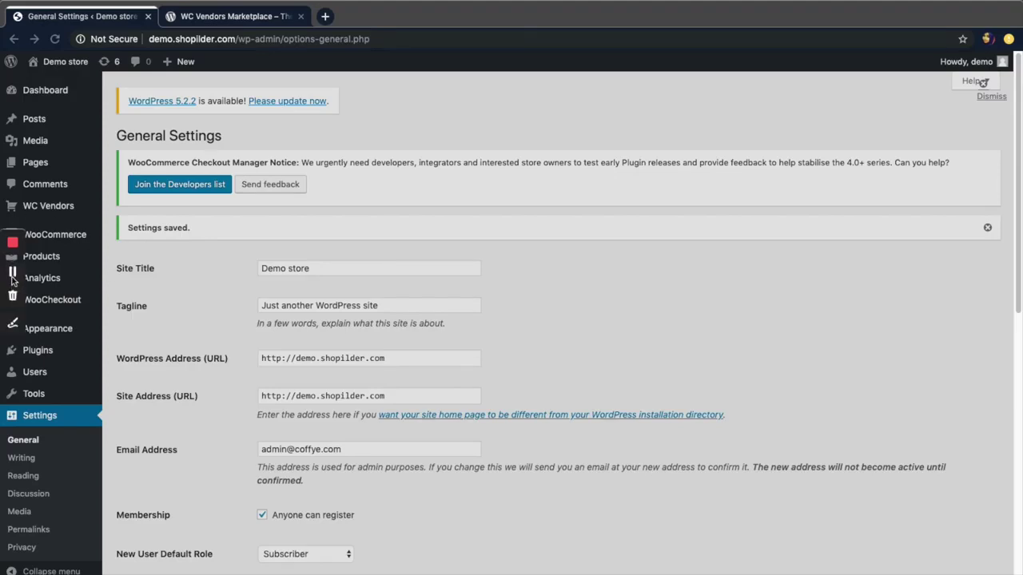
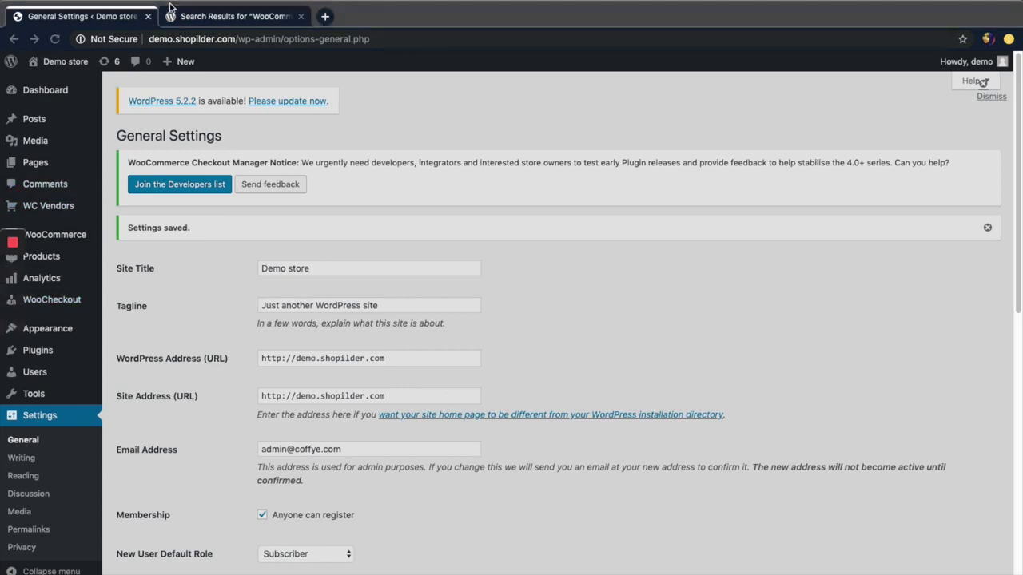
pyautogui.click(238, 20)
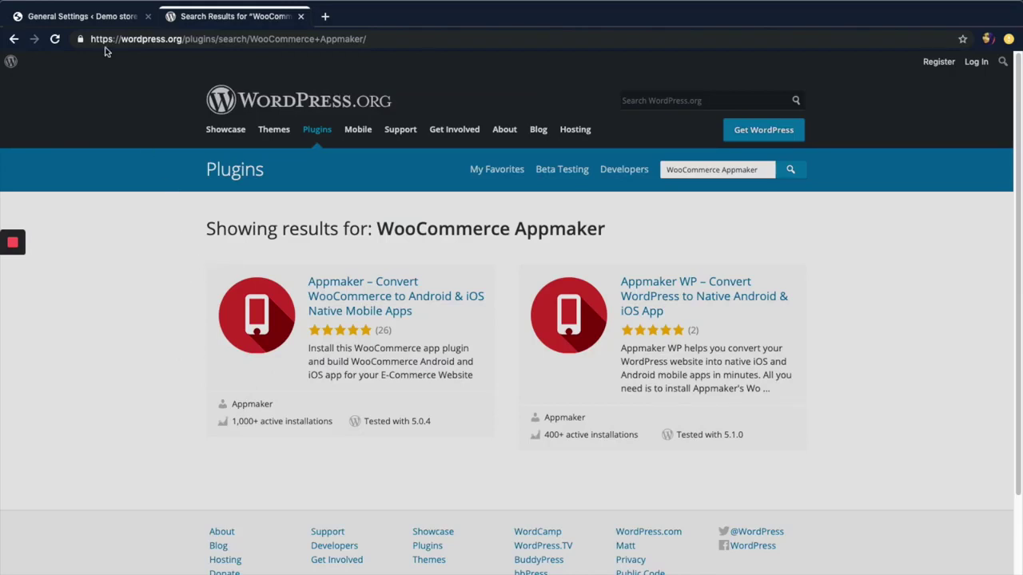
# Search the store's new-plugin directory for WooCommerce Appmaker, and install and activate the plugin that converts WooCommerce to native mobile apps.
pyautogui.moveTo(36, 4)
pyautogui.click(40, 16)
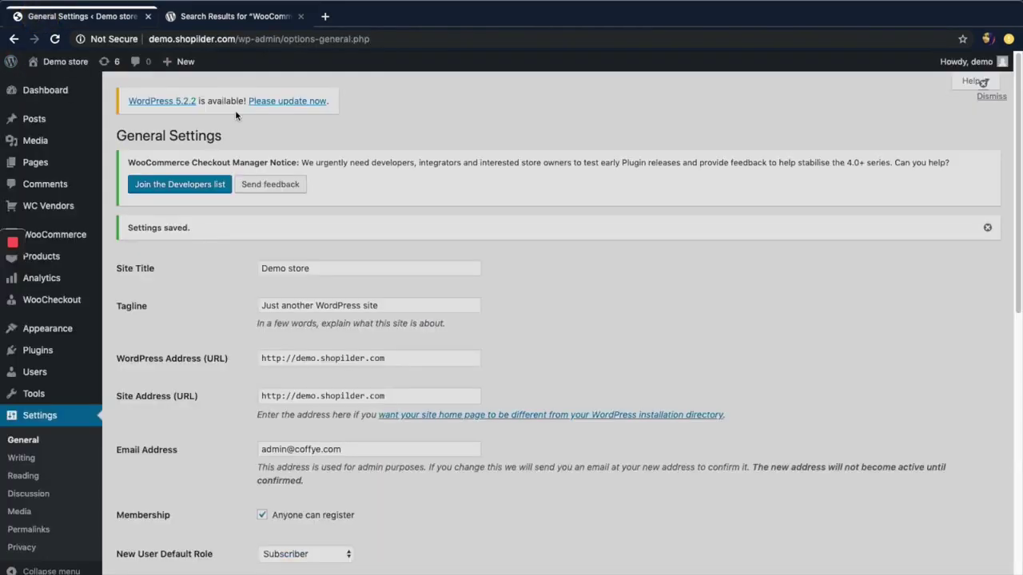
pyautogui.click(34, 351)
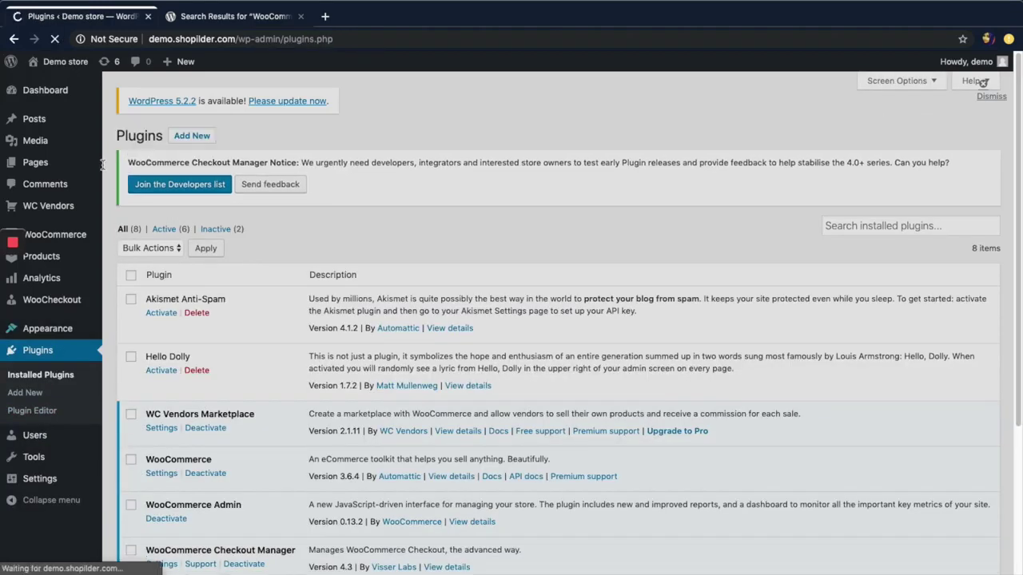
pyautogui.click(191, 135)
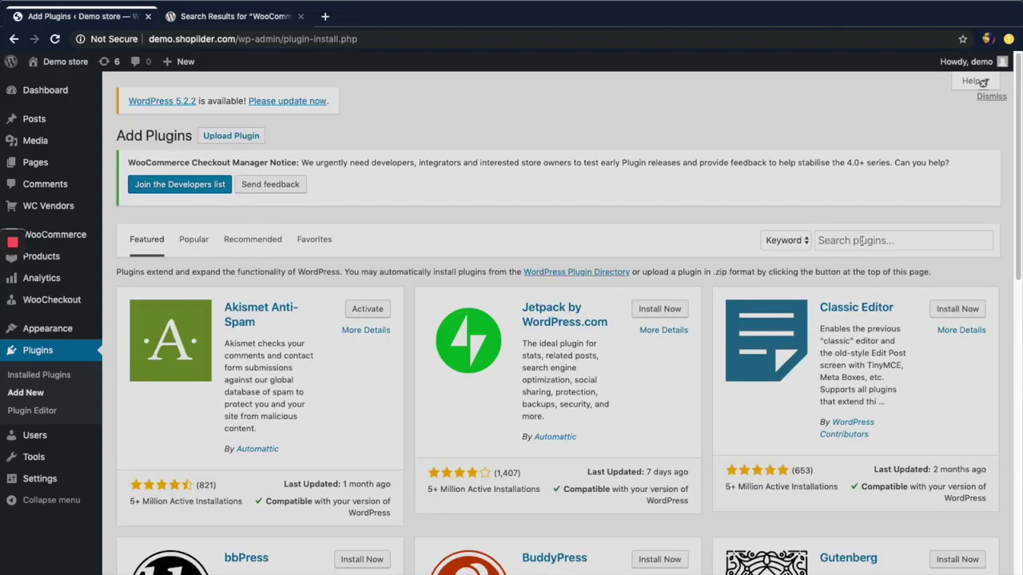
pyautogui.click(861, 241)
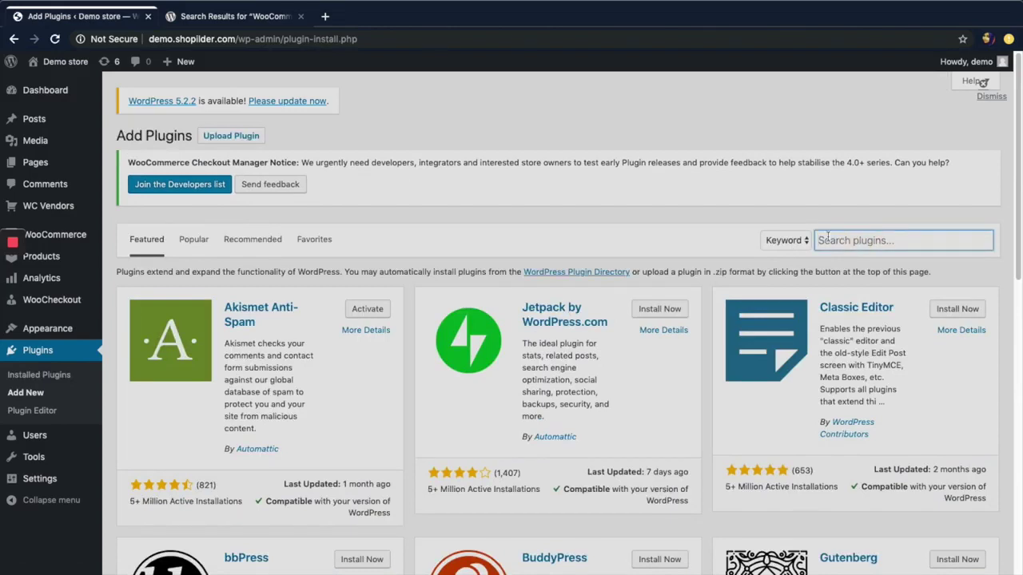
pyautogui.write('WooCommerce Appmaker')
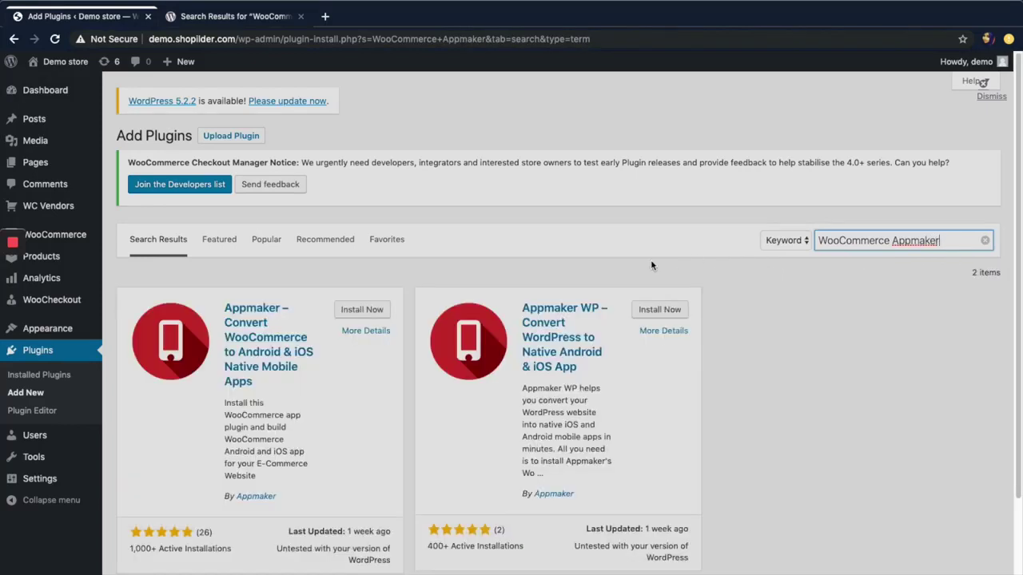
pyautogui.click(363, 312)
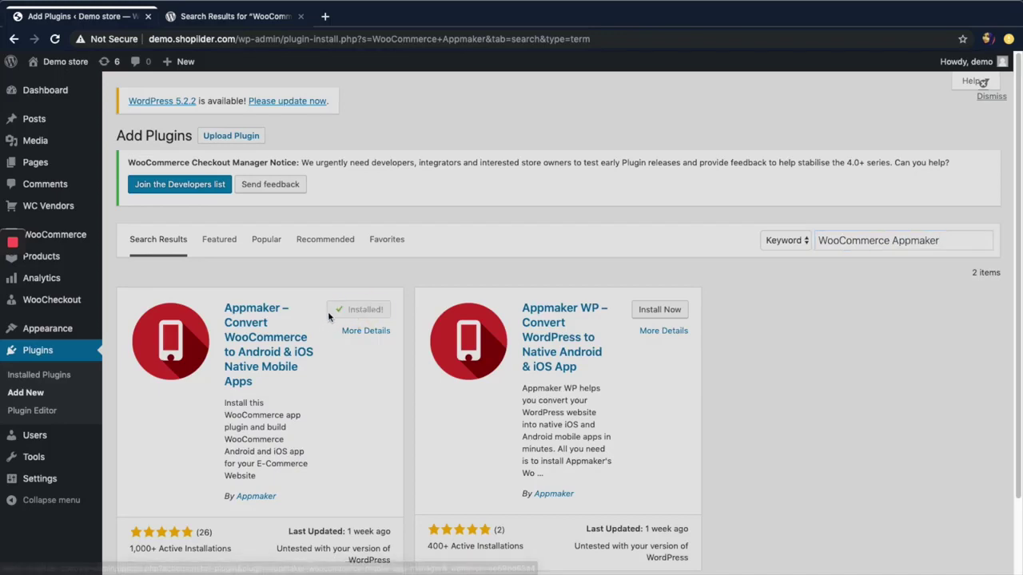
pyautogui.click(372, 312)
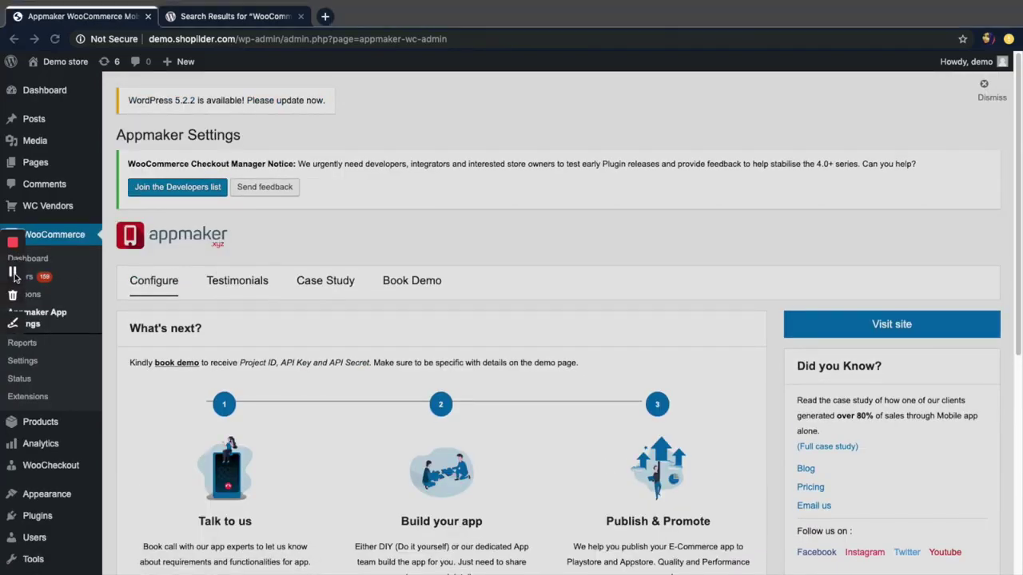
# Visit the Appmaker website from the plugin's settings page and start creating a WooCommerce app.
pyautogui.scroll(-5, 424, 387)
pyautogui.scroll(5, 411, 370)
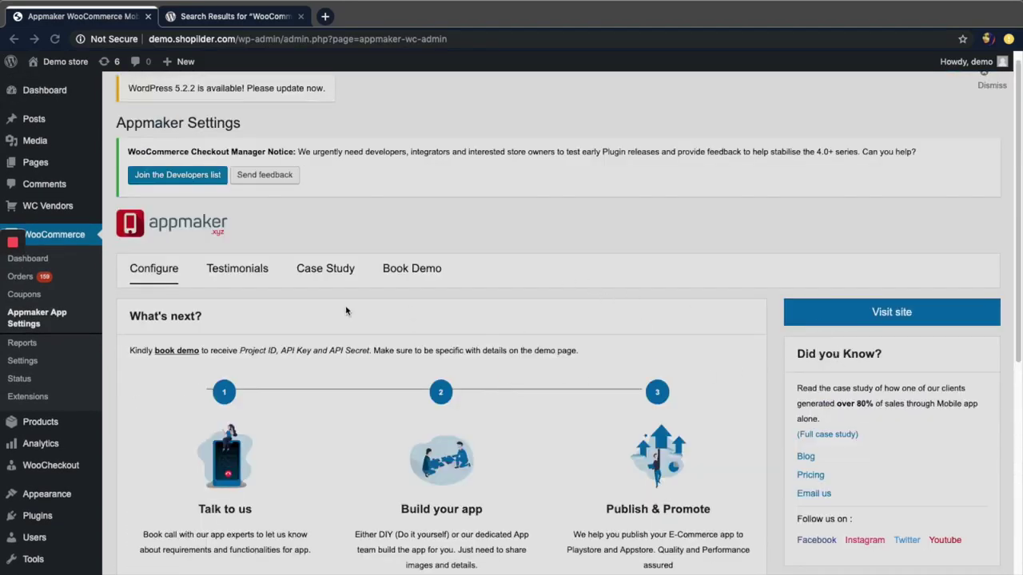
pyautogui.click(879, 317)
pyautogui.click(895, 313)
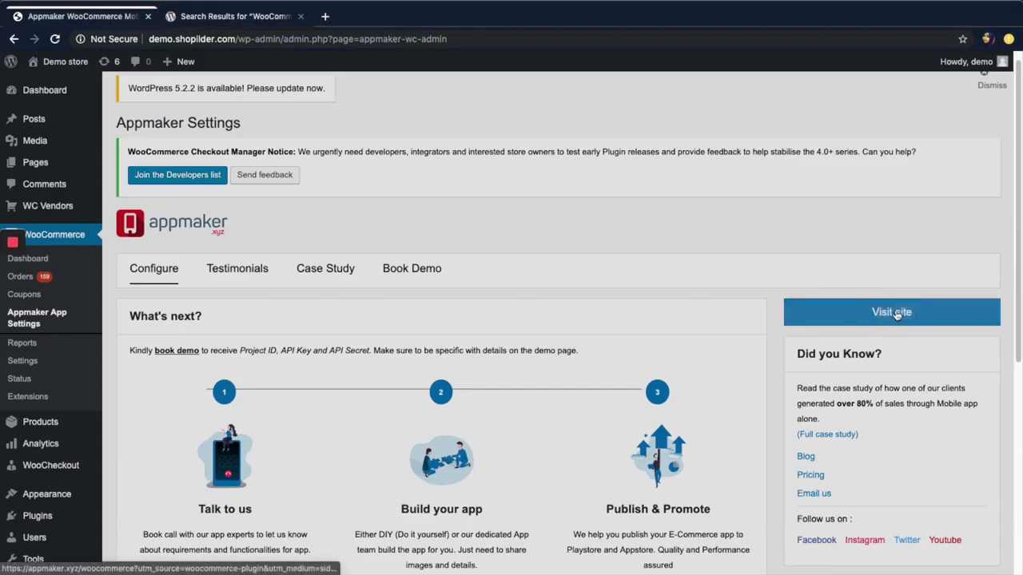
pyautogui.click(896, 313)
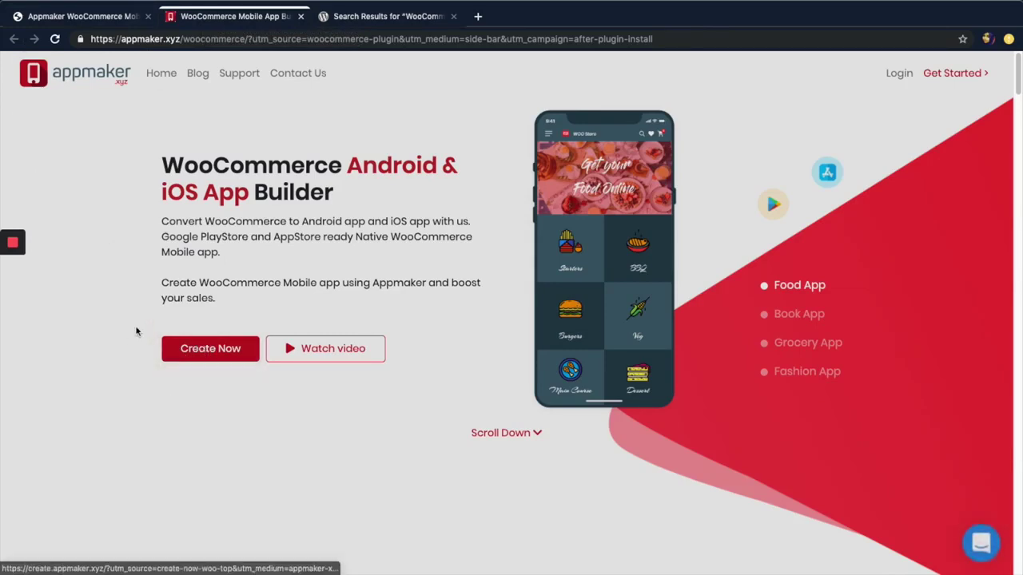
pyautogui.click(221, 350)
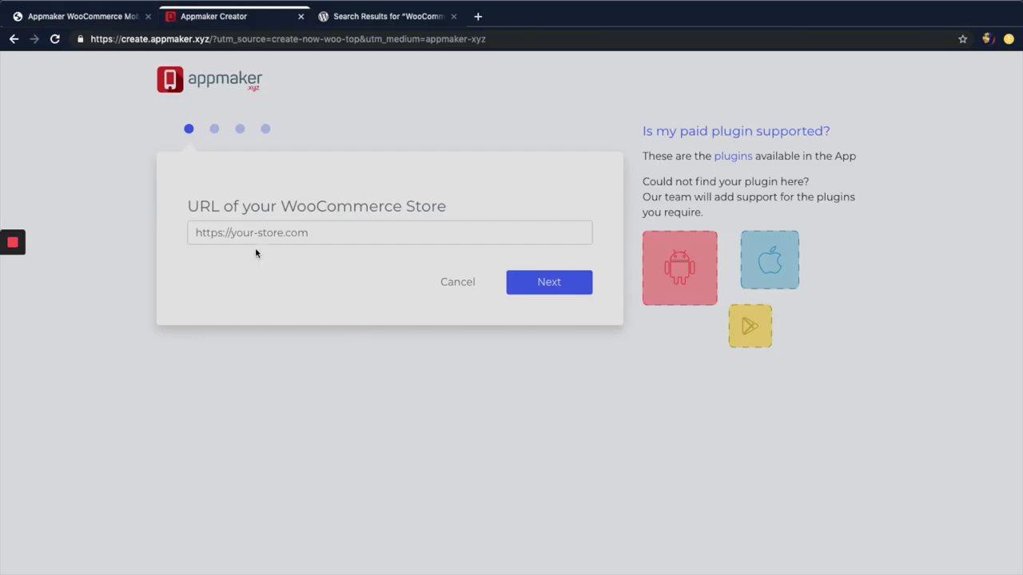
# Submit the store's address demo.shopilder.com, copied from the WordPress admin page, and choose to build the app yourself.
pyautogui.click(279, 231)
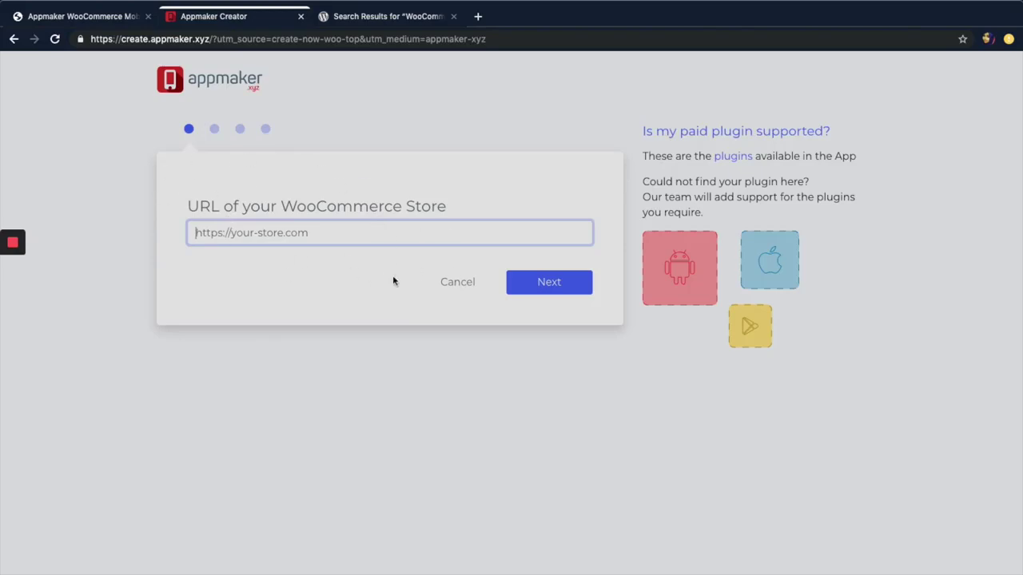
pyautogui.click(82, 16)
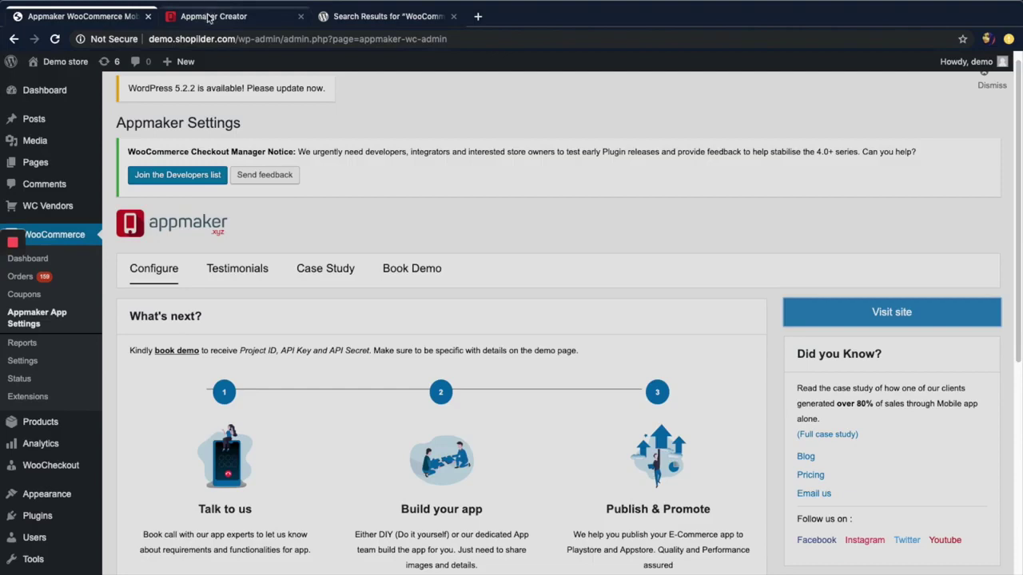
pyautogui.moveTo(234, 38); pyautogui.dragTo(128, 38)
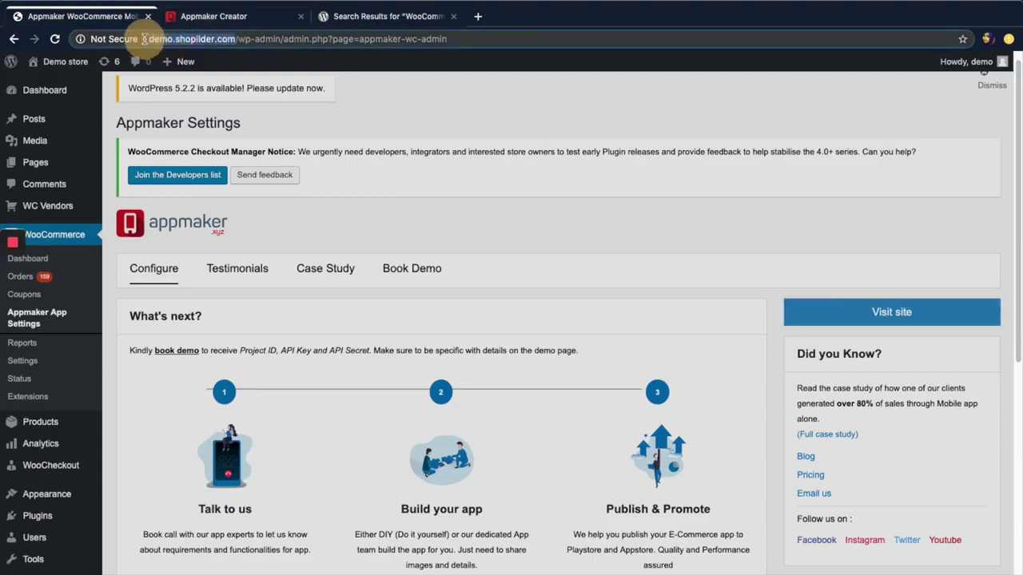
pyautogui.rightClick(160, 38)
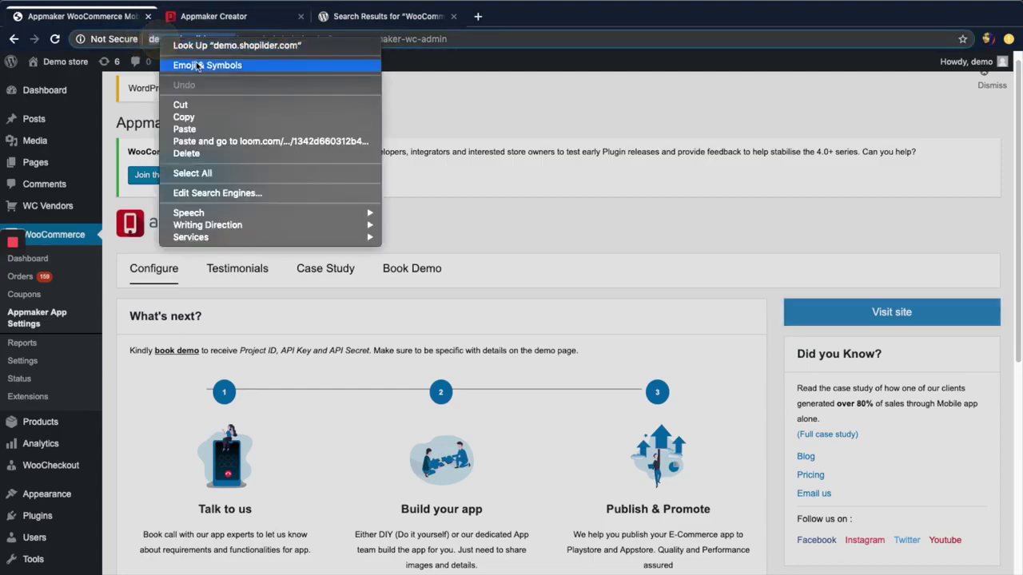
pyautogui.click(185, 117)
pyautogui.click(192, 17)
pyautogui.rightClick(272, 231)
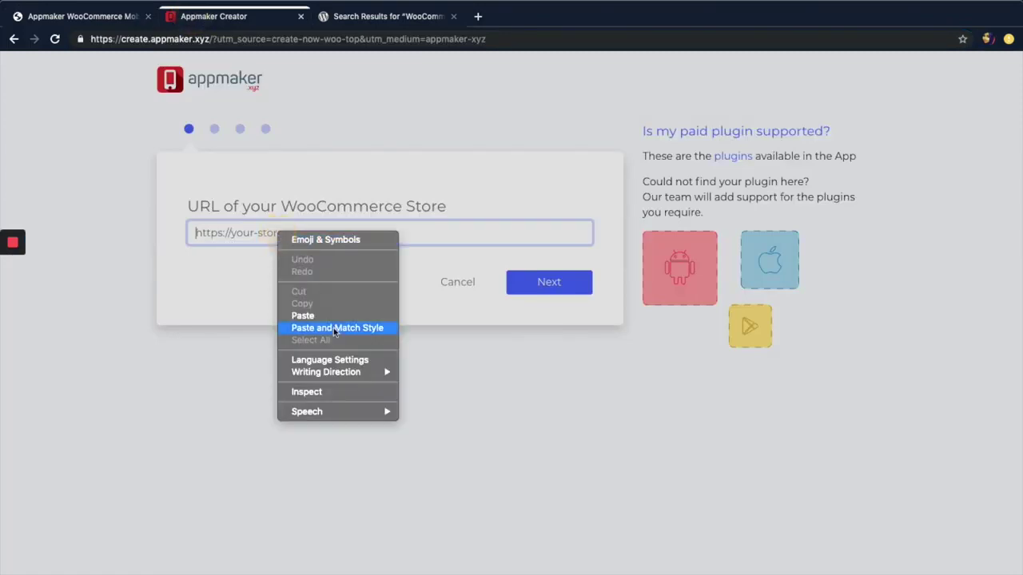
pyautogui.click(327, 318)
pyautogui.click(557, 285)
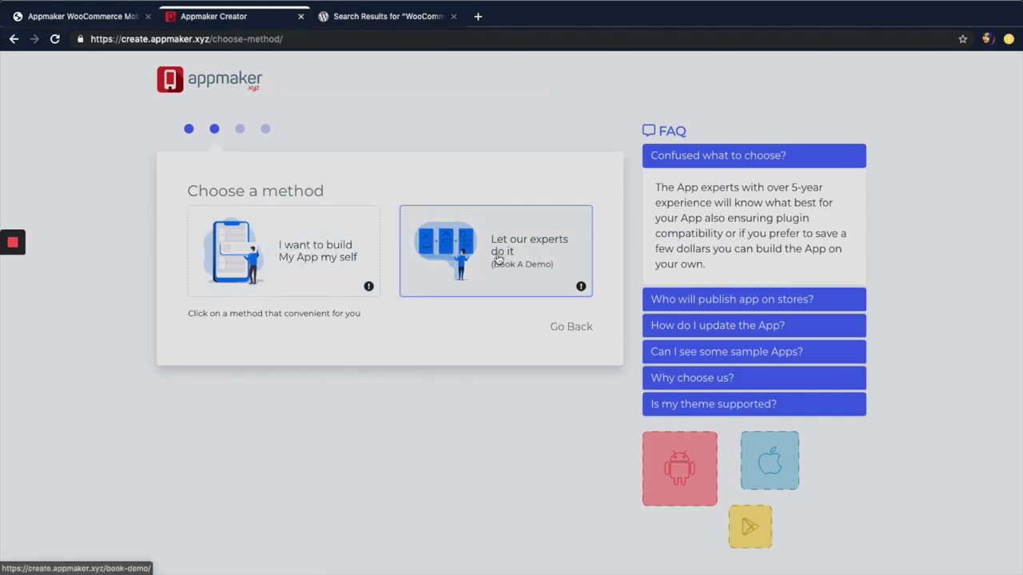
pyautogui.click(293, 258)
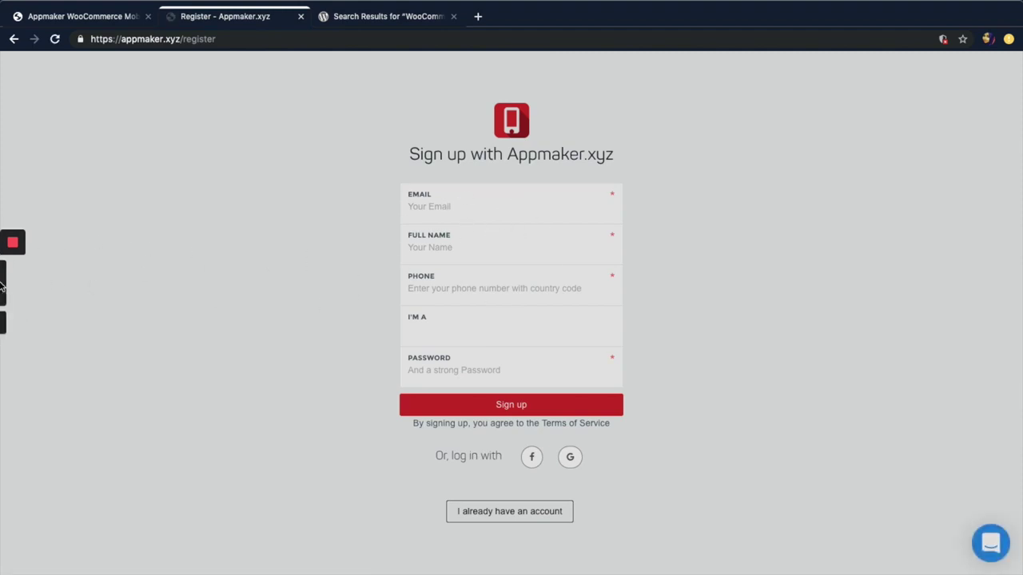
pyautogui.click(15, 276)
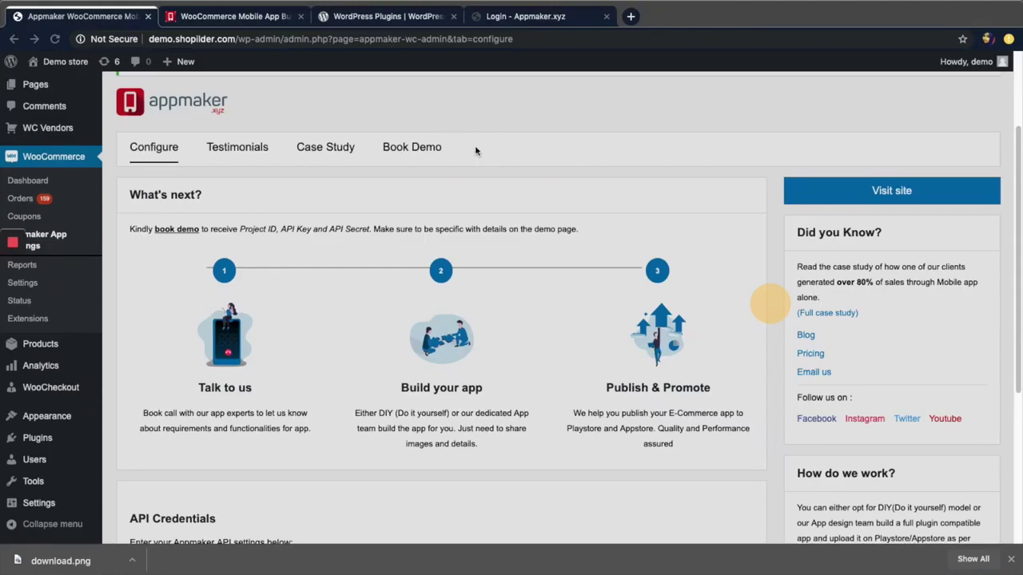
# Examine the Appmaker settings page, from the app-building stages to the API Credentials fields.
pyautogui.scroll(3, 494, 278)
pyautogui.scroll(-5, 494, 279)
pyautogui.scroll(3, 497, 280)
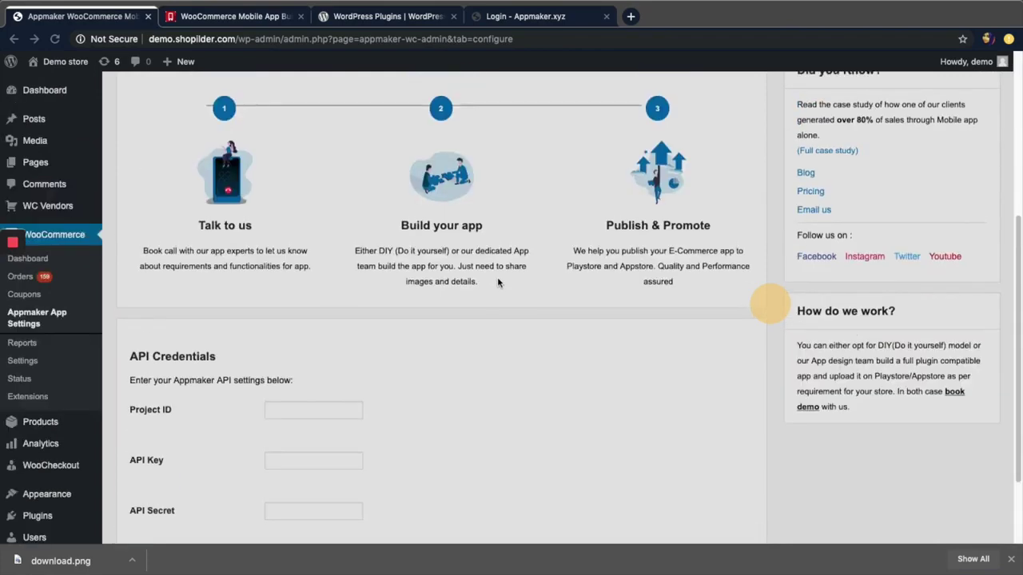
pyautogui.scroll(-1, 496, 286)
pyautogui.scroll(3, 495, 289)
pyautogui.scroll(-5, 497, 291)
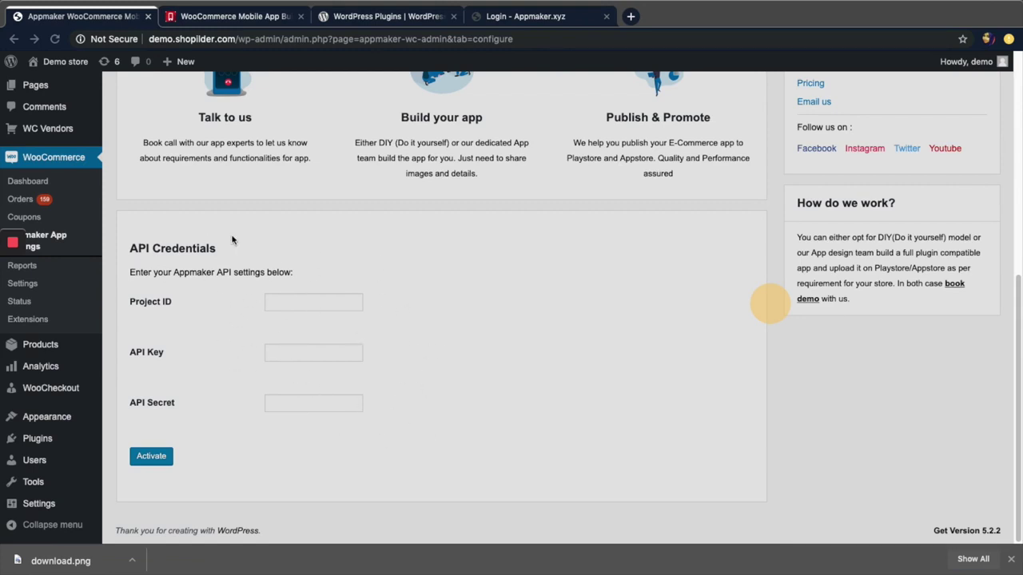
pyautogui.scroll(3, 801, 316)
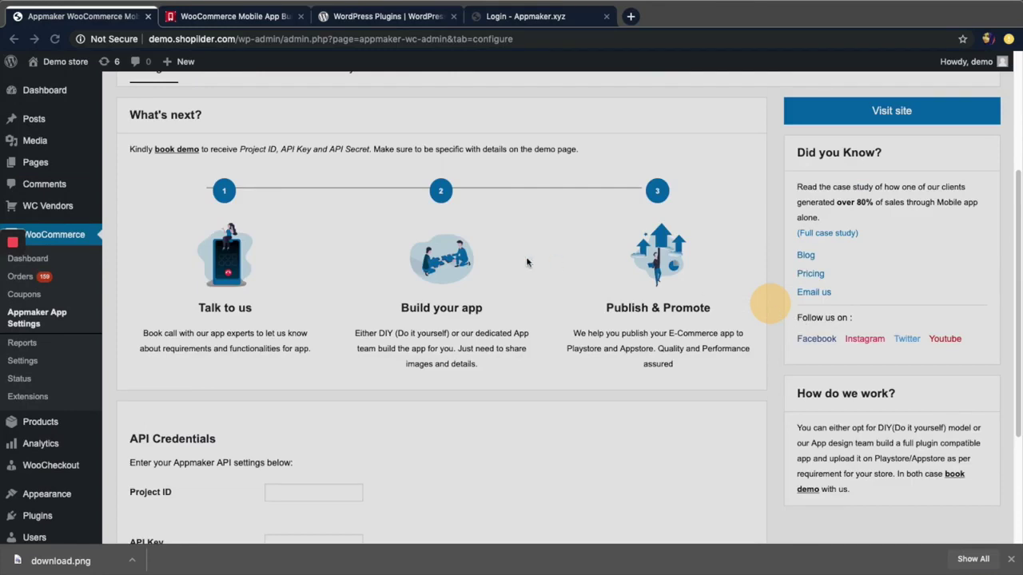
pyautogui.click(901, 116)
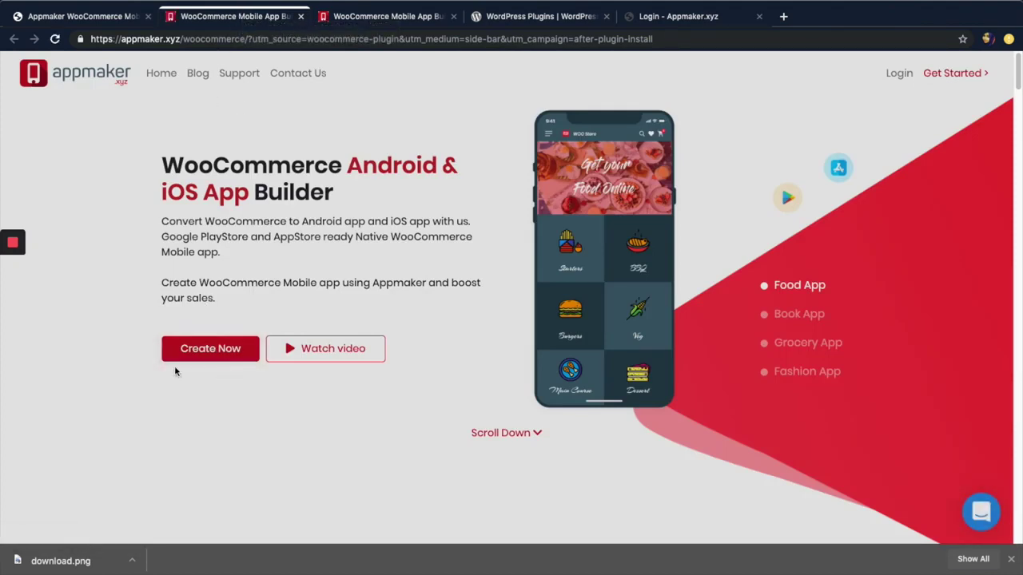
pyautogui.click(220, 352)
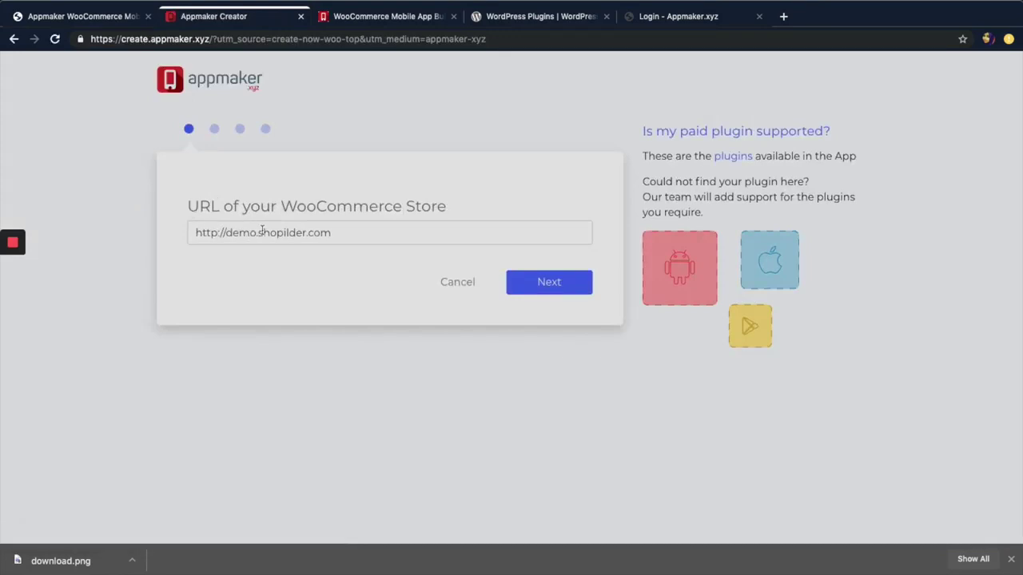
pyautogui.click(337, 233)
pyautogui.moveTo(211, 233); pyautogui.dragTo(343, 233)
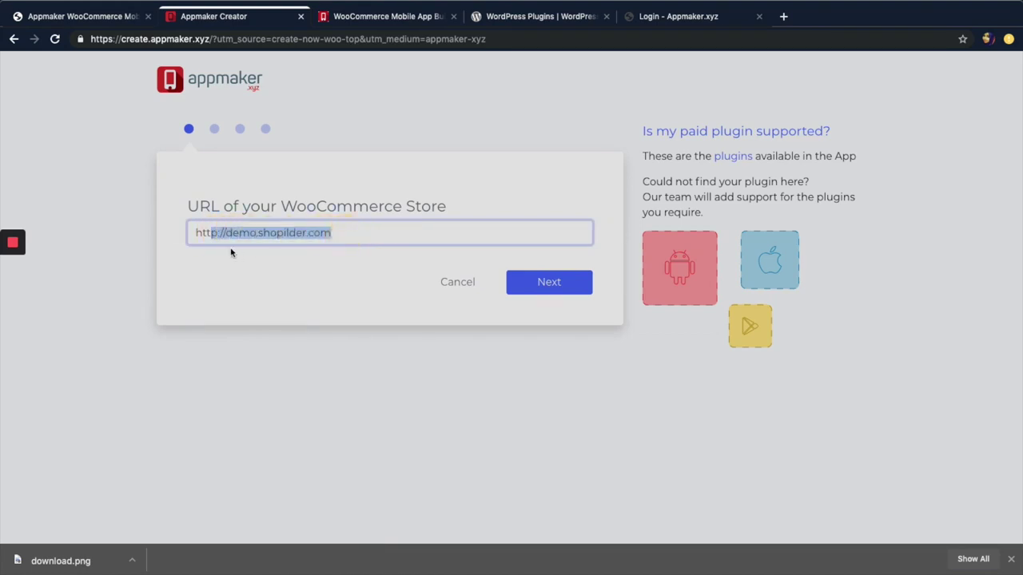
pyautogui.click(357, 232)
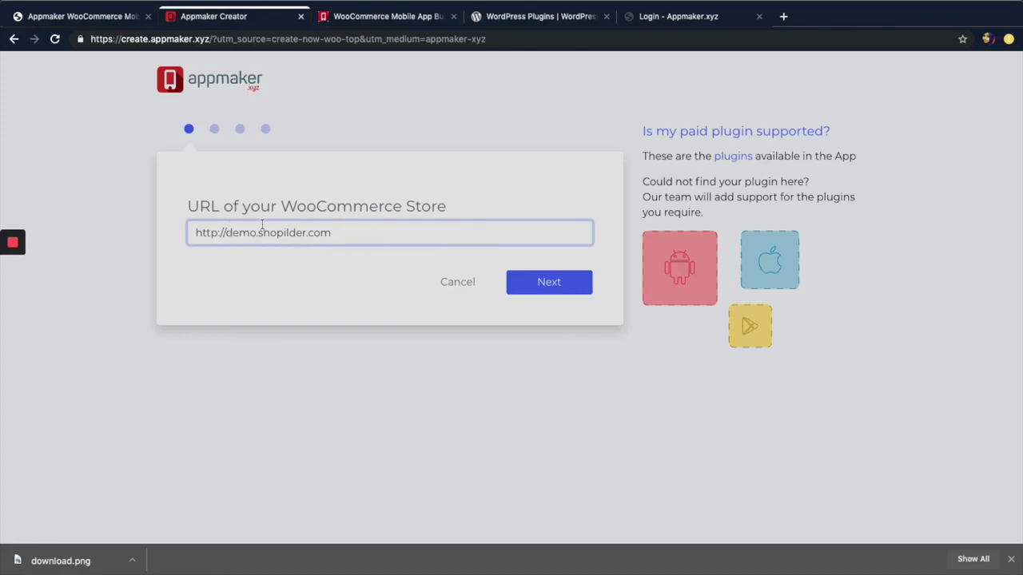
pyautogui.click(549, 282)
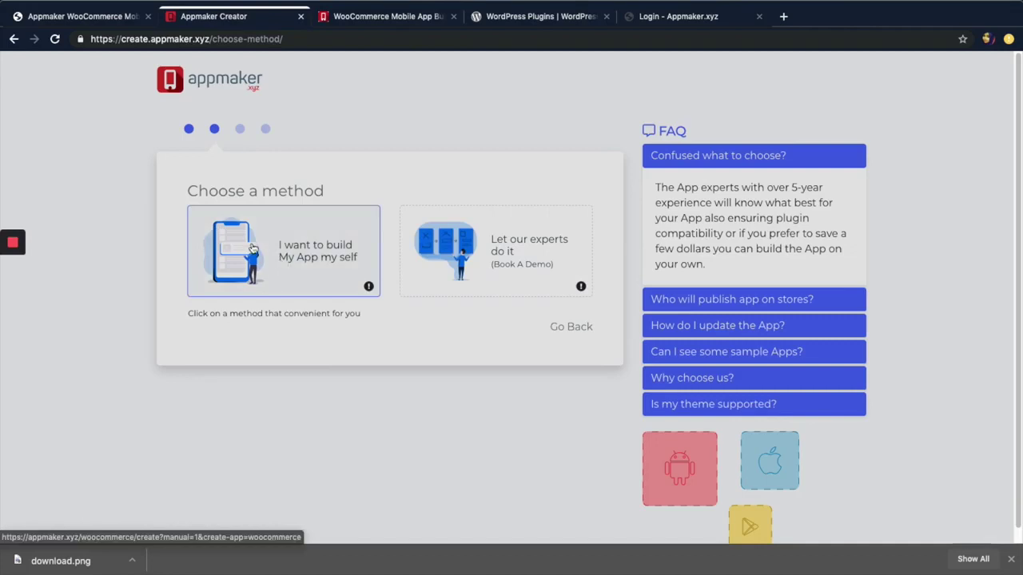
pyautogui.click(293, 239)
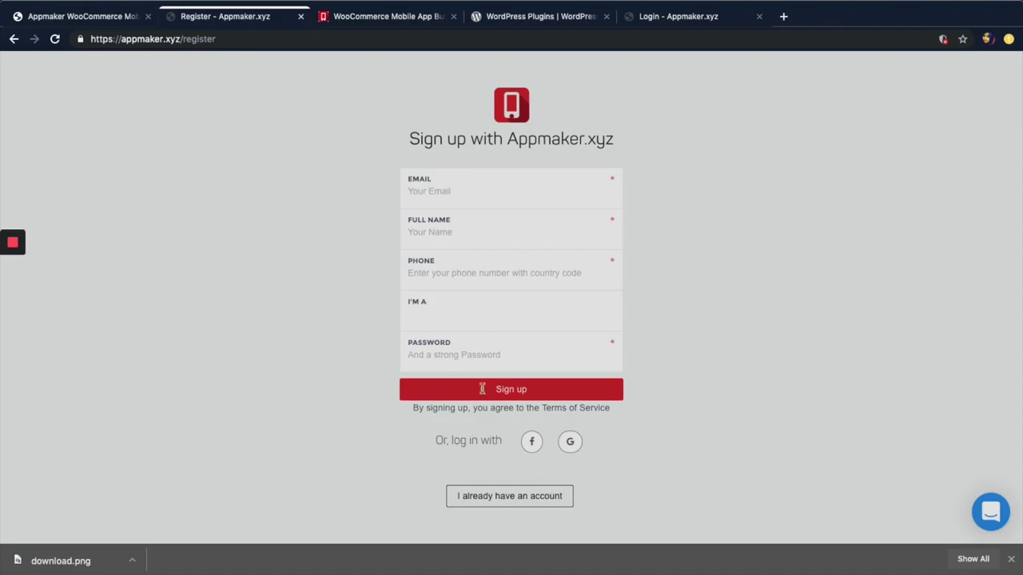
# Close the duplicate Appmaker website page and sign in to the existing Appmaker account with the prefilled credentials.
pyautogui.click(652, 16)
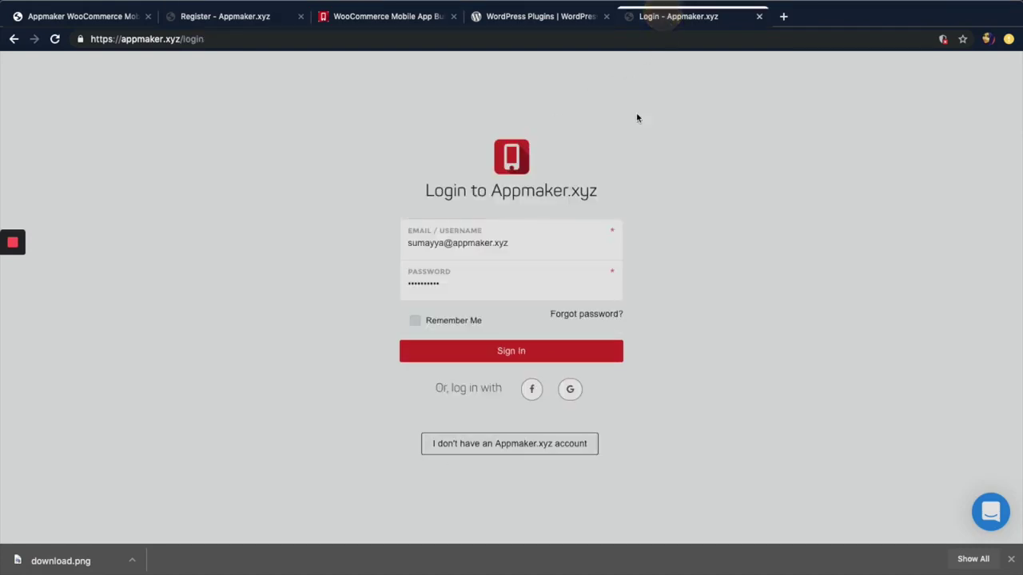
pyautogui.click(452, 16)
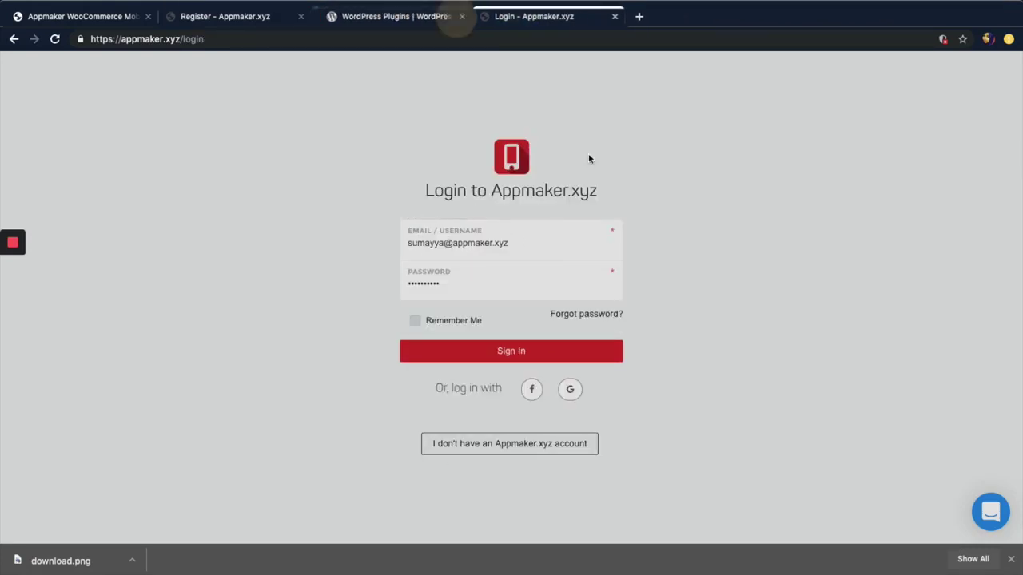
pyautogui.click(518, 356)
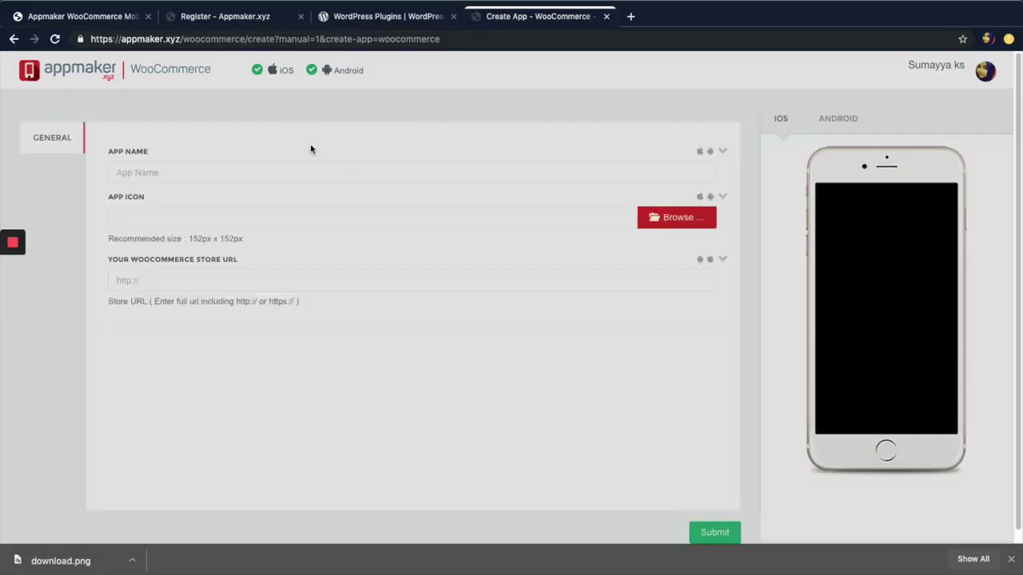
# Name the app demo.shopilder and upload download.png from the Downloads folder as the app icon.
pyautogui.click(160, 172)
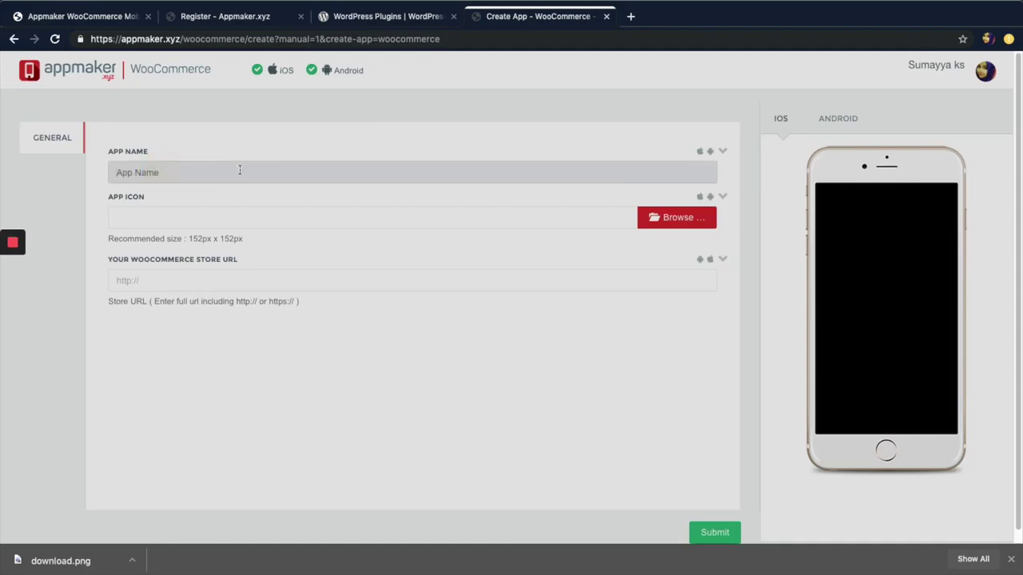
pyautogui.write('demo.shopilder')
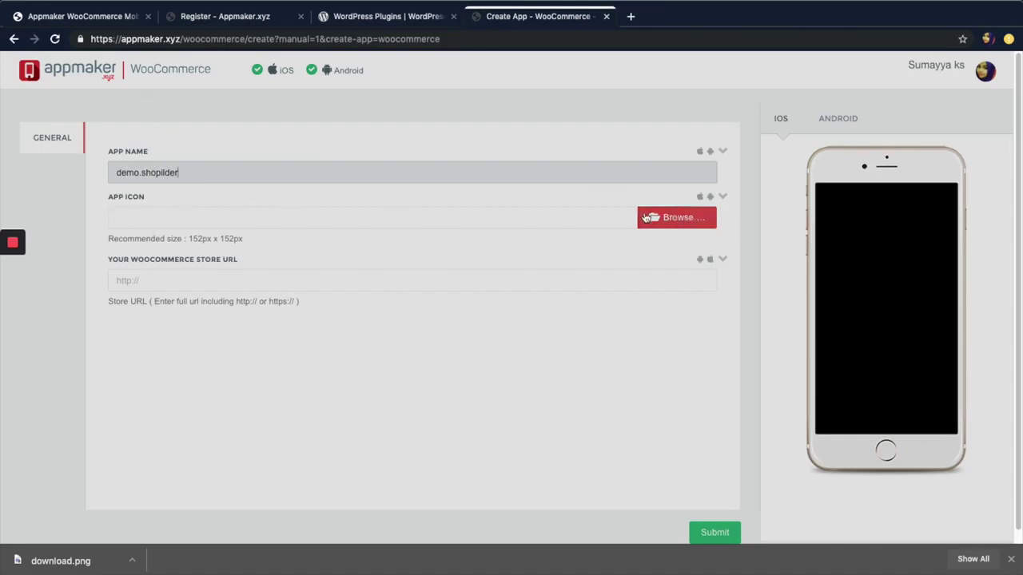
pyautogui.click(657, 219)
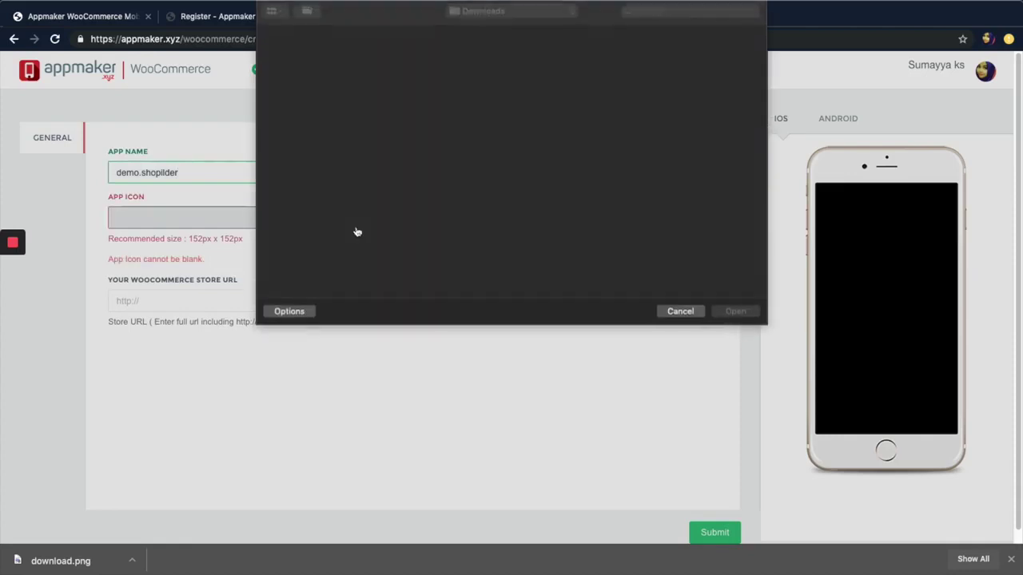
pyautogui.click(289, 83)
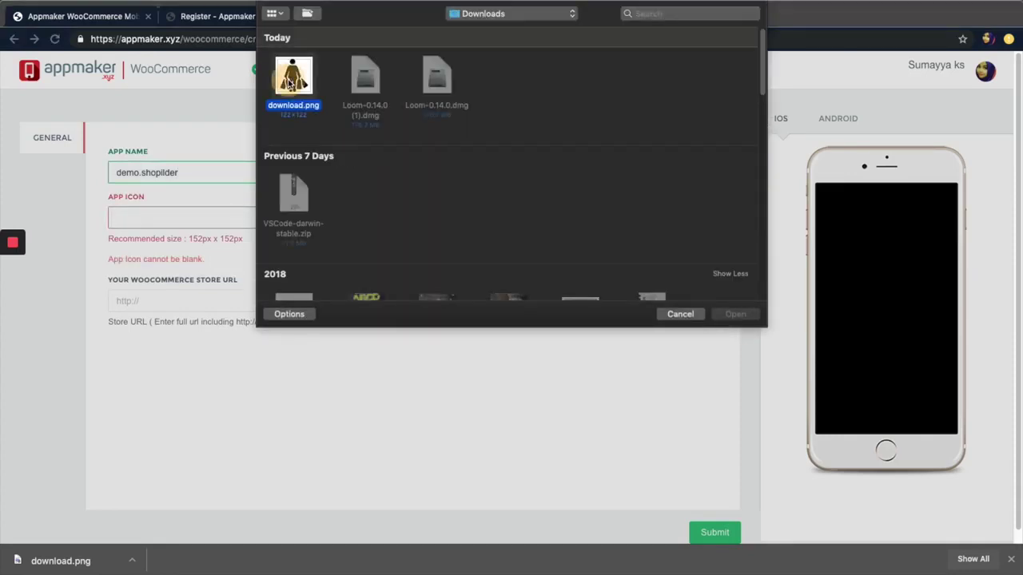
pyautogui.click(735, 315)
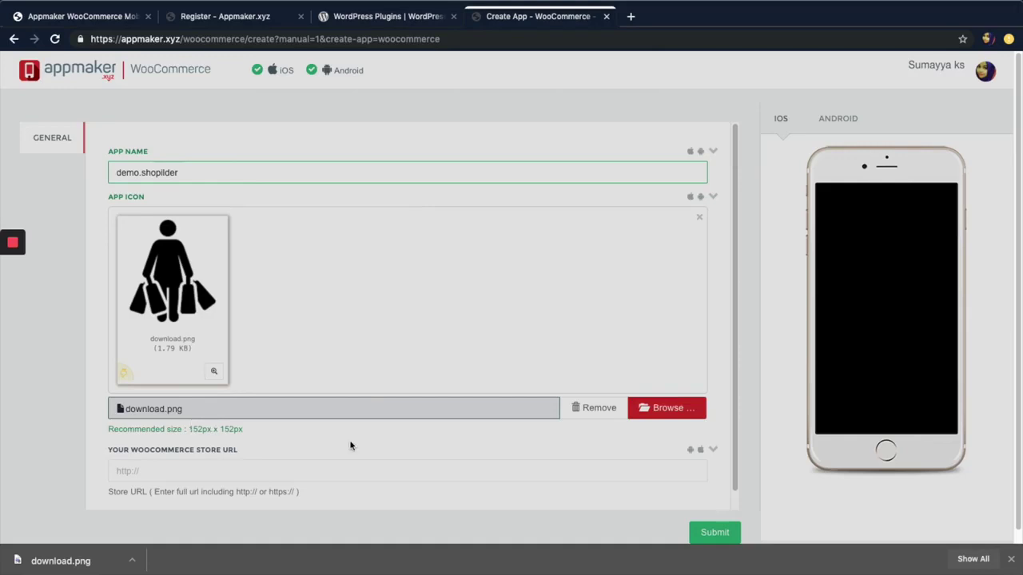
pyautogui.moveTo(189, 430); pyautogui.dragTo(258, 433)
pyautogui.click(275, 435)
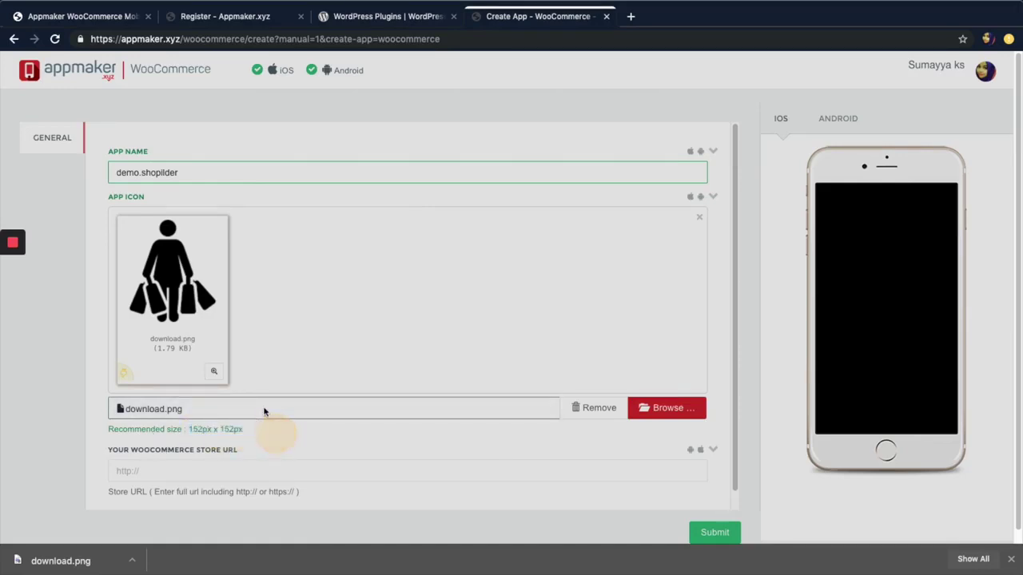
pyautogui.click(150, 470)
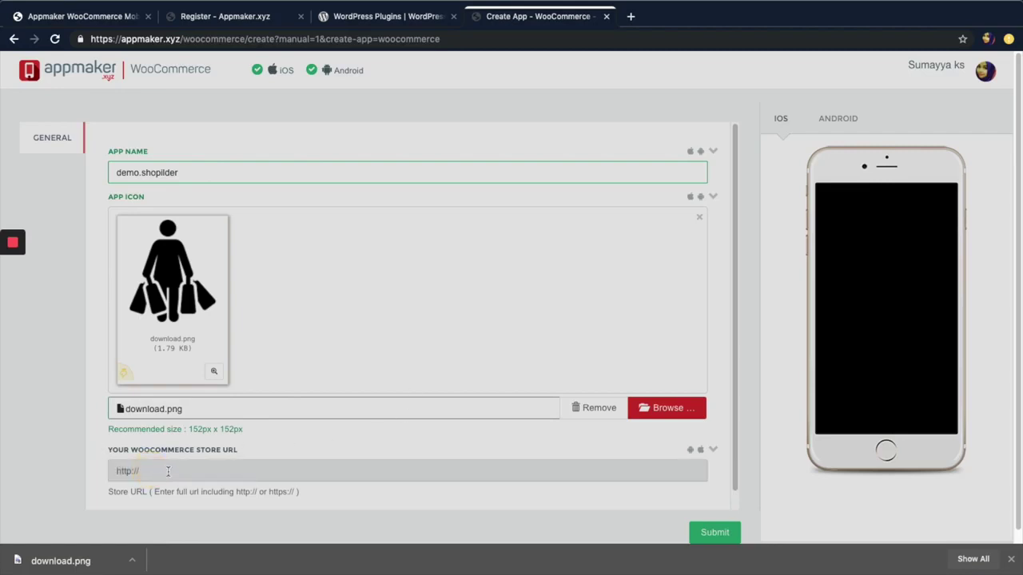
pyautogui.click(51, 7)
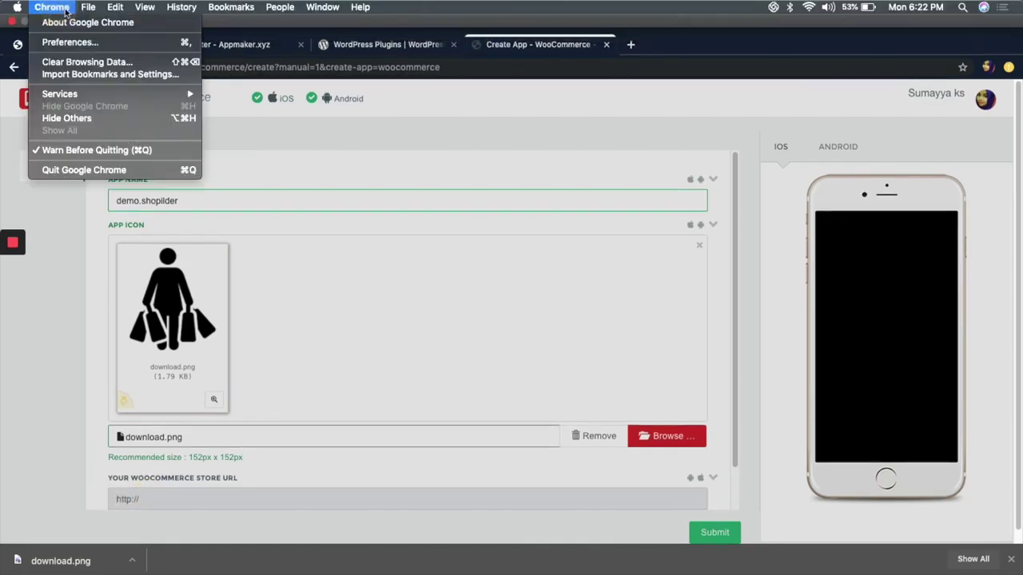
pyautogui.moveTo(88, 6)
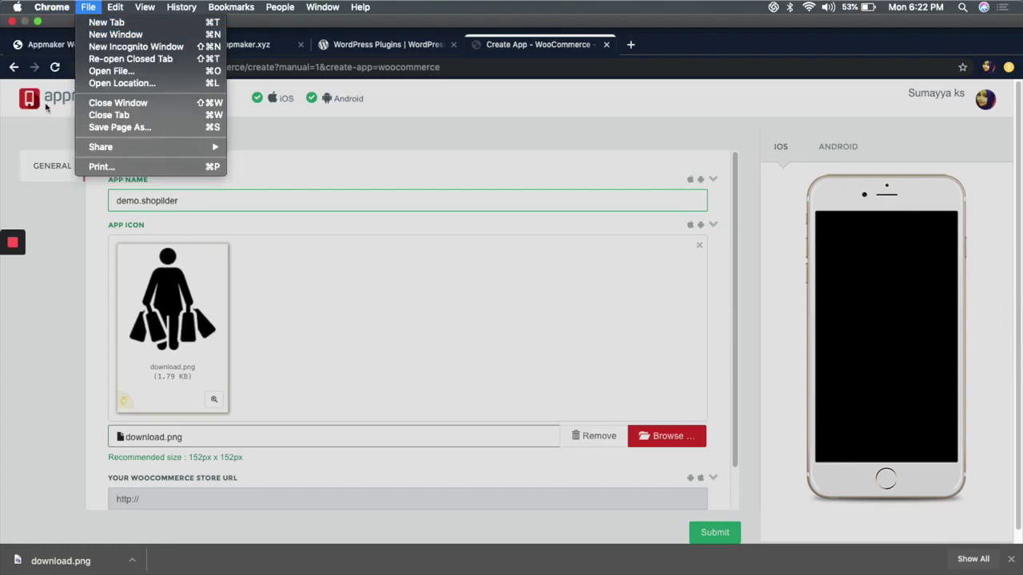
pyautogui.click(75, 39)
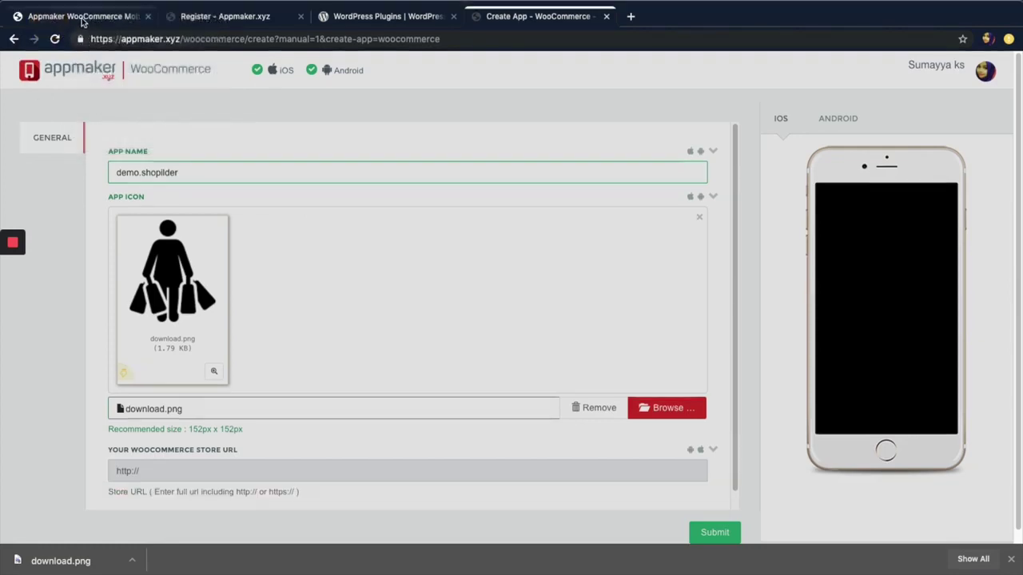
pyautogui.click(98, 22)
pyautogui.click(127, 40)
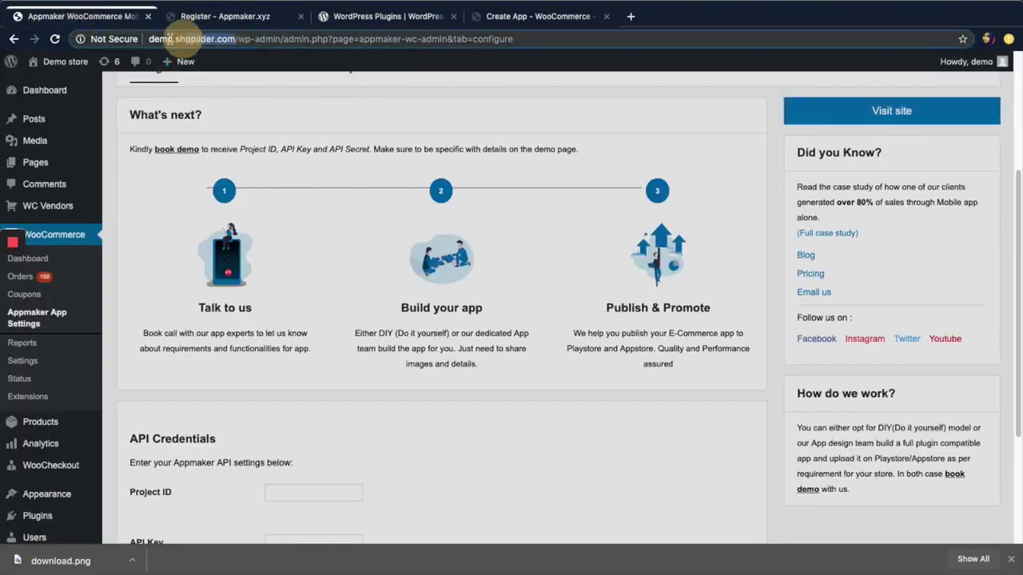
pyautogui.rightClick(218, 40)
pyautogui.click(238, 118)
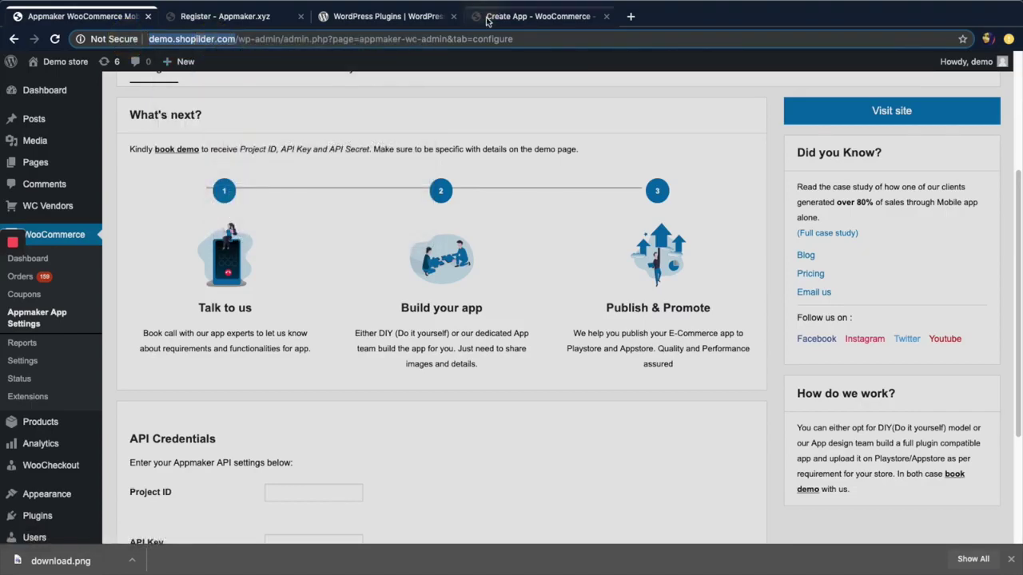
pyautogui.click(472, 20)
pyautogui.click(274, 474)
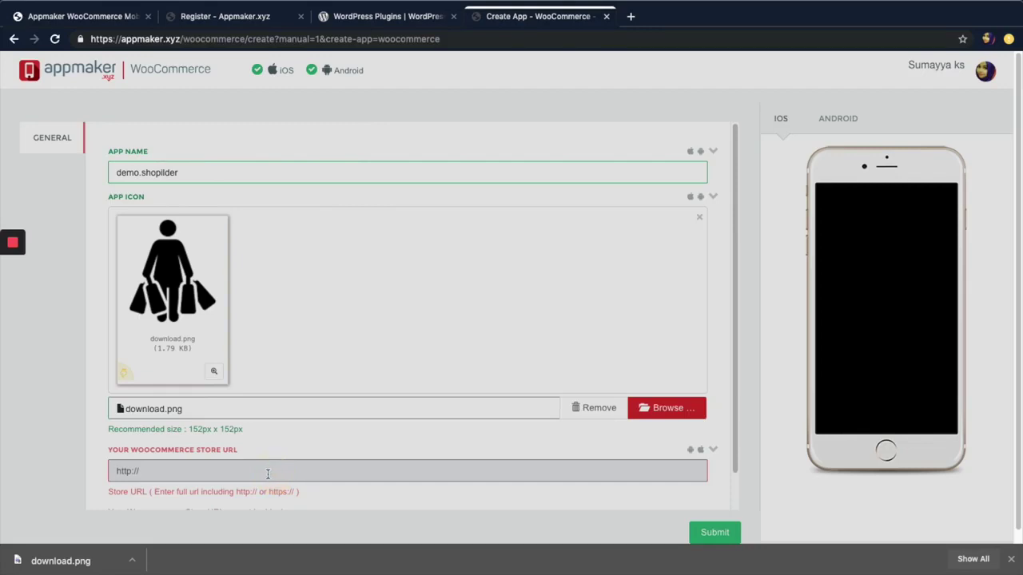
pyautogui.rightClick(267, 472)
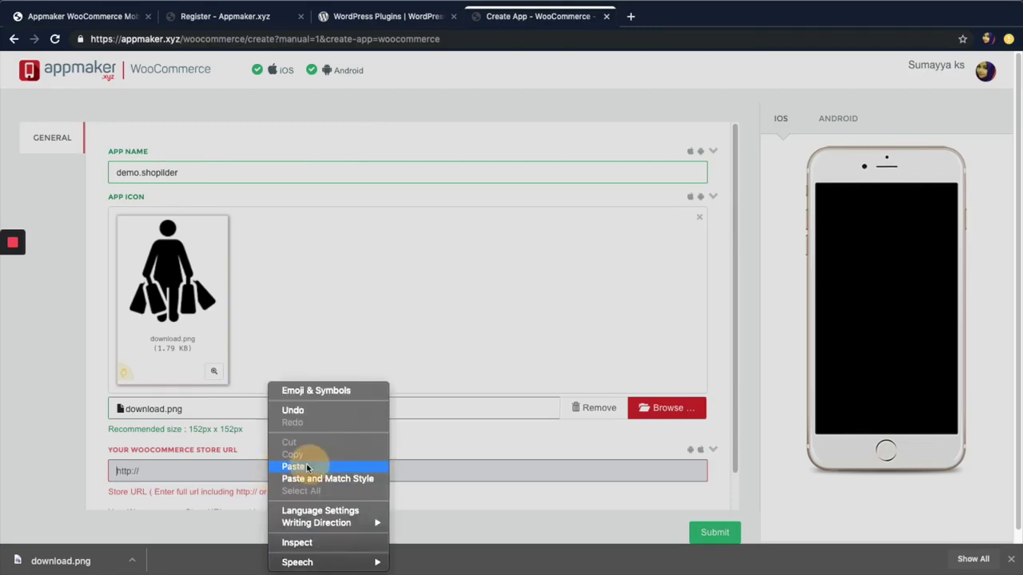
pyautogui.click(310, 465)
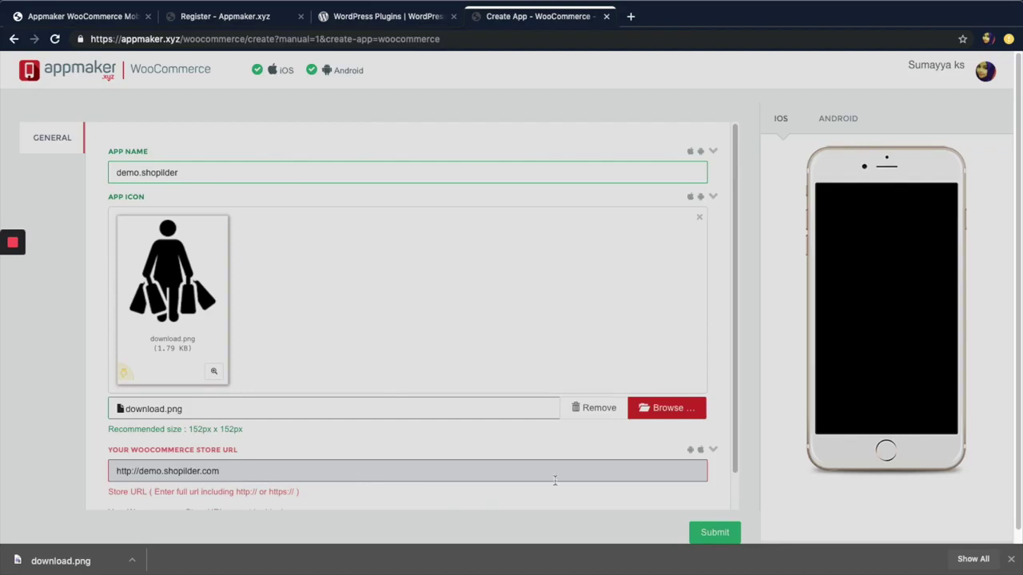
pyautogui.click(713, 534)
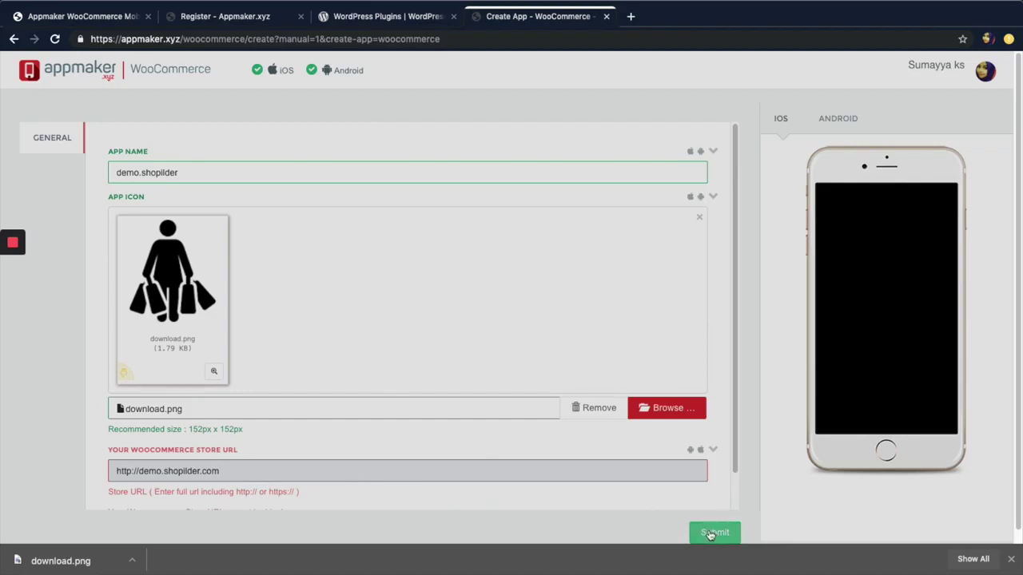
pyautogui.click(711, 534)
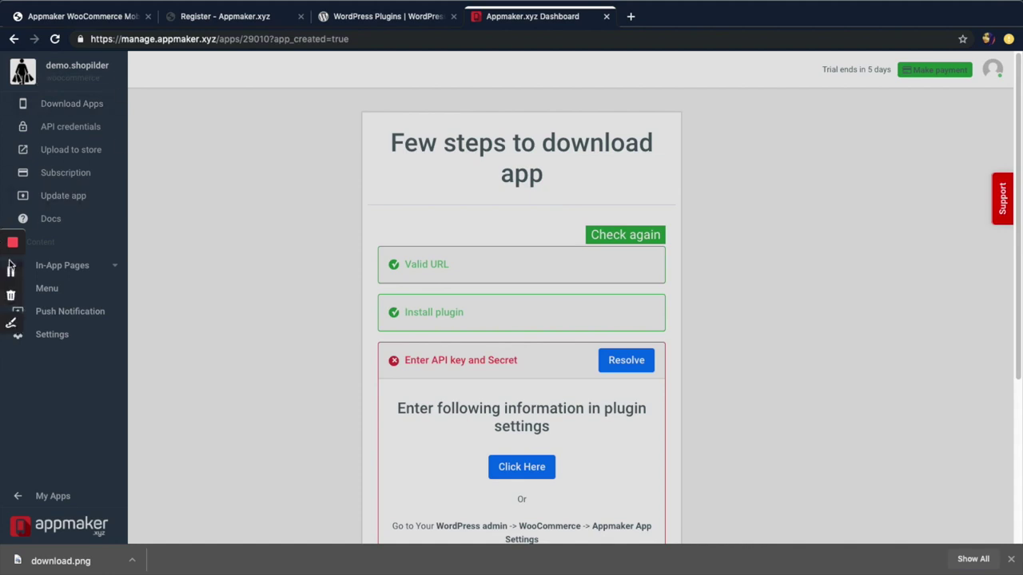
# Try to copy the Project ID from the Appmaker dashboard into the API Credentials on the WordPress Appmaker settings page.
pyautogui.click(9, 268)
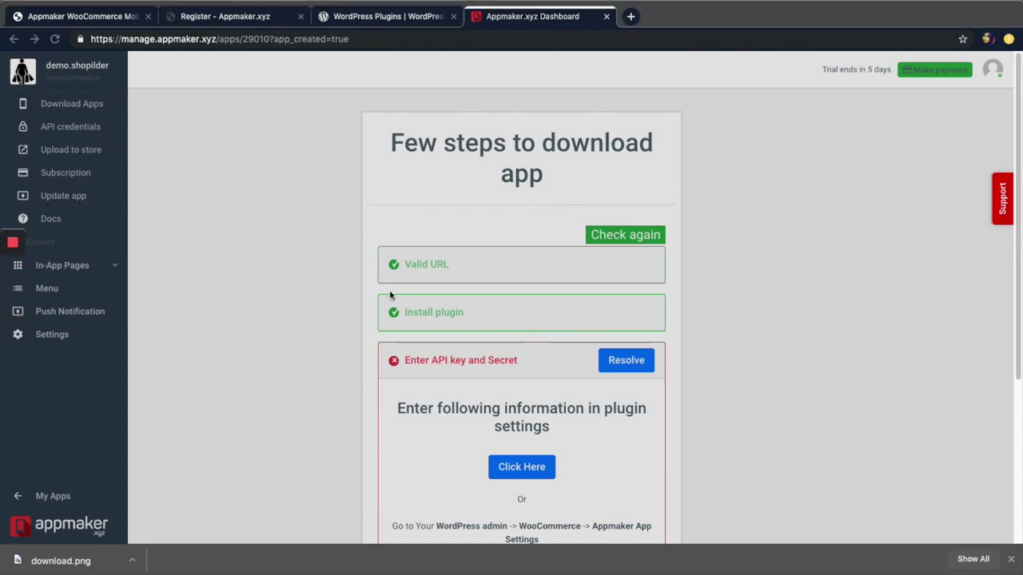
pyautogui.scroll(-5, 390, 295)
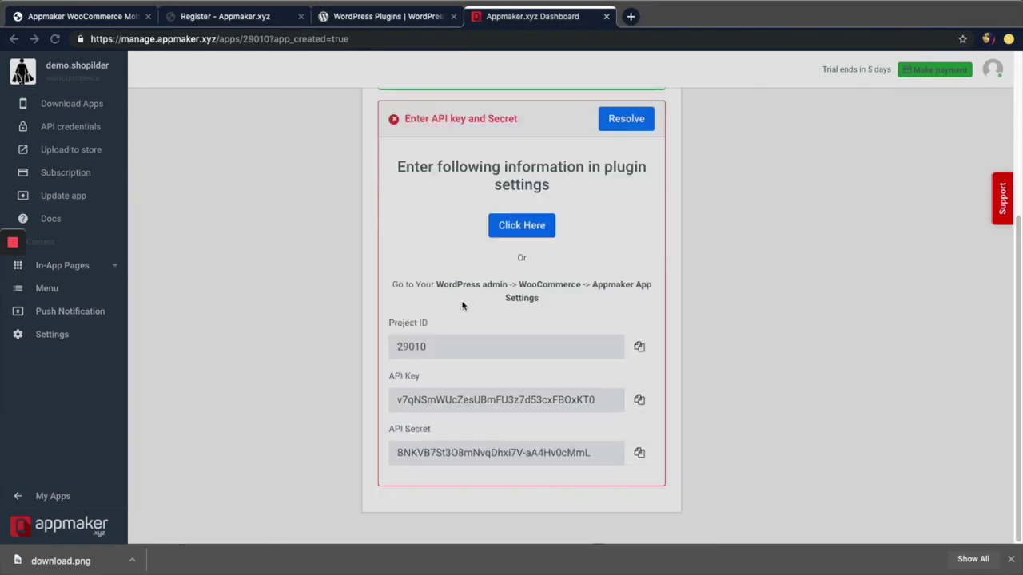
pyautogui.click(639, 348)
pyautogui.click(80, 16)
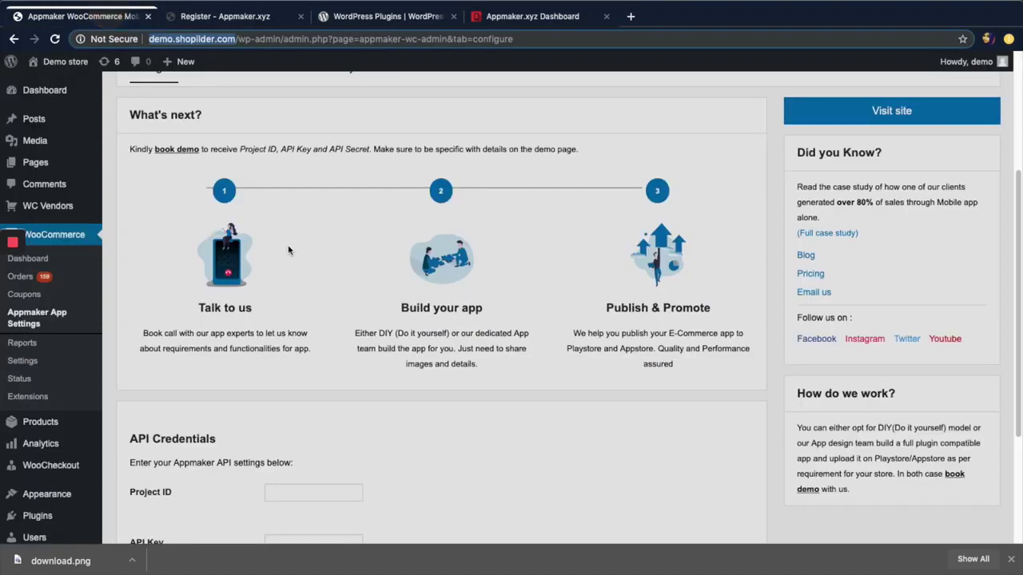
pyautogui.scroll(3, 315, 332)
pyautogui.scroll(-5, 330, 326)
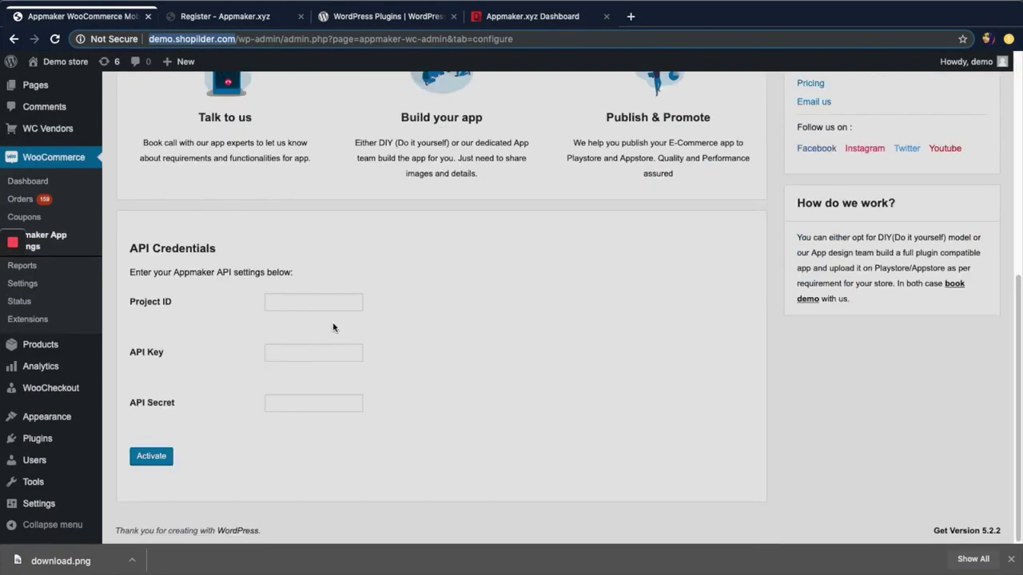
pyautogui.click(308, 301)
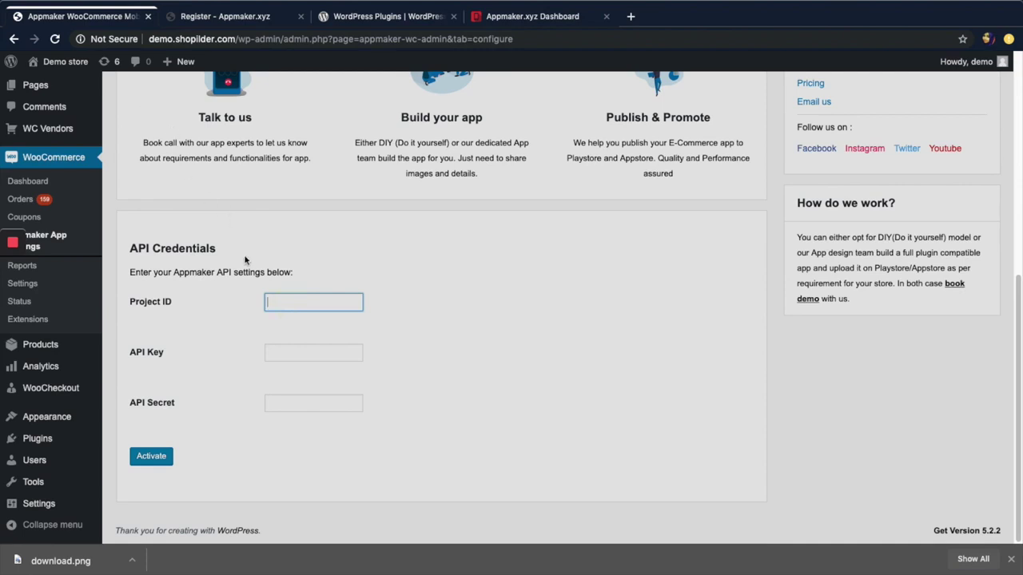
pyautogui.rightClick(285, 295)
pyautogui.click(302, 375)
# Copy the API Key from the Appmaker dashboard and paste it into the API Key field of the WordPress Appmaker settings.
pyautogui.click(297, 354)
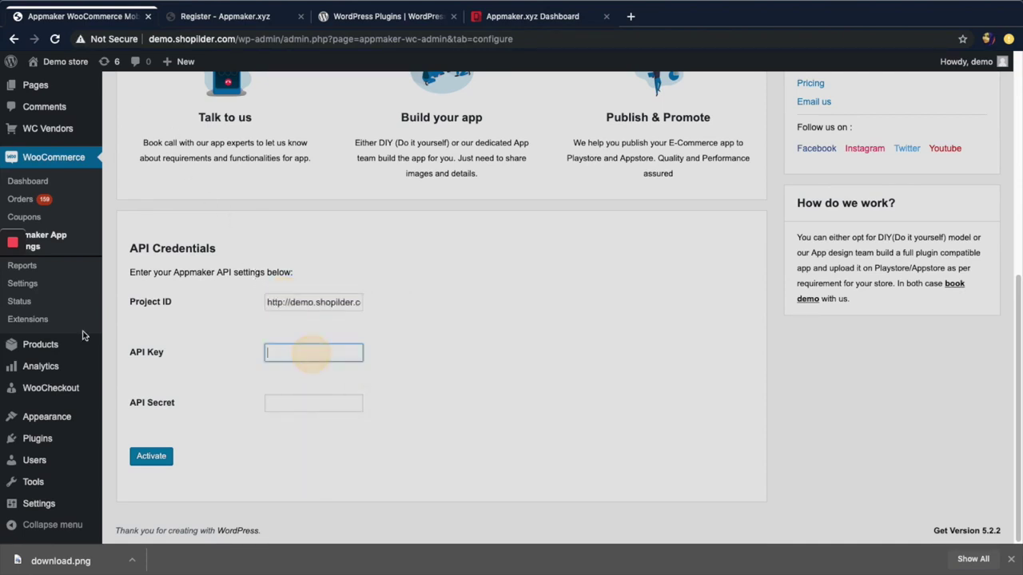
pyautogui.click(505, 14)
pyautogui.click(640, 399)
pyautogui.click(56, 15)
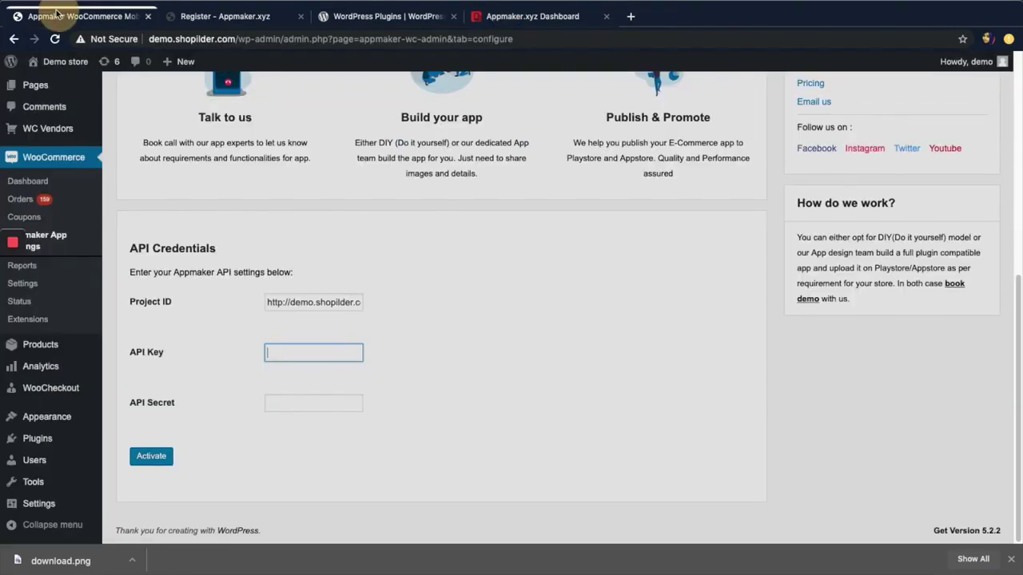
pyautogui.rightClick(297, 347)
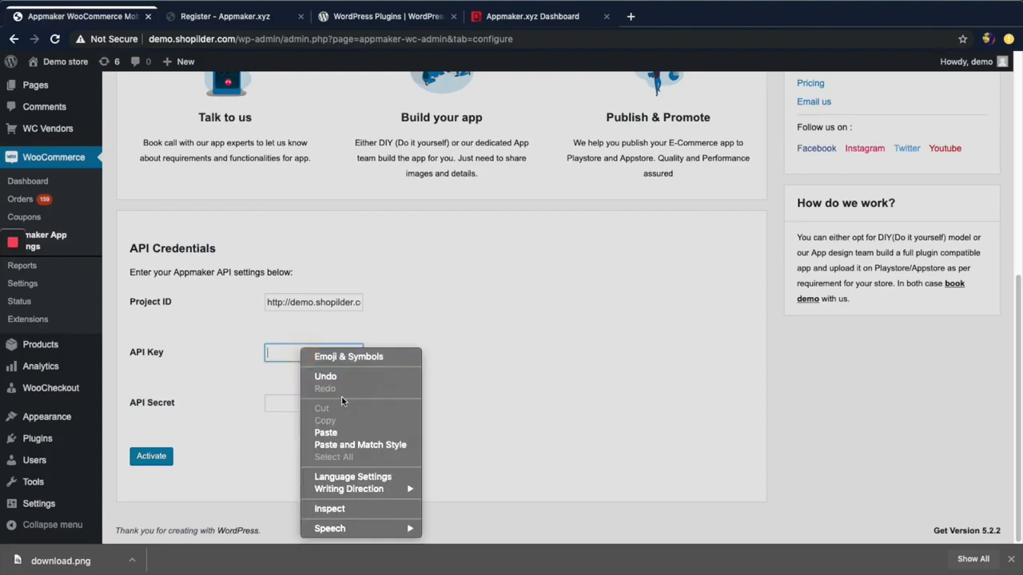
pyautogui.click(336, 430)
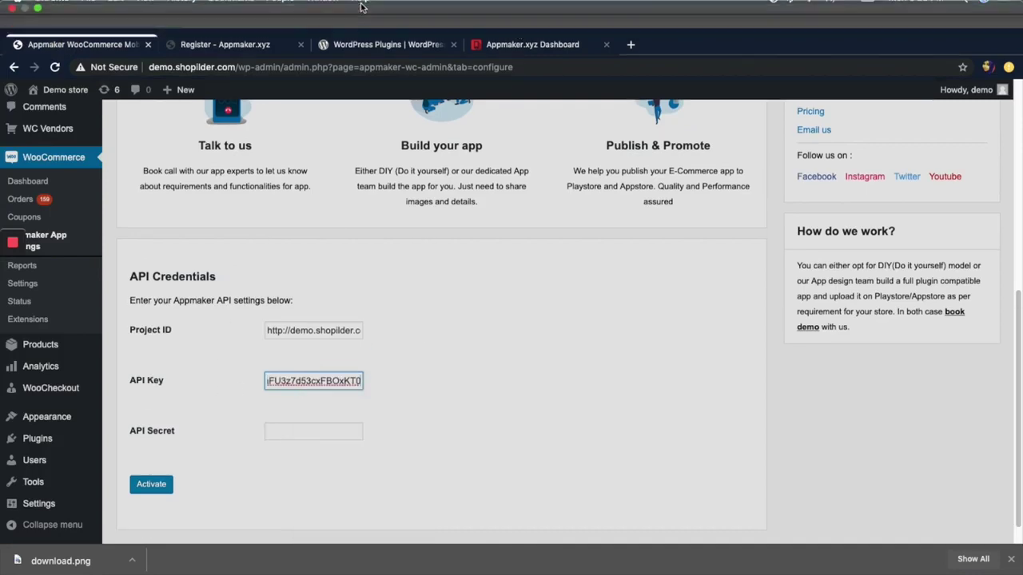
# Copy the API Secret from the Appmaker dashboard into the API Secret field of the WordPress Appmaker settings and activate the credentials.
pyautogui.click(502, 17)
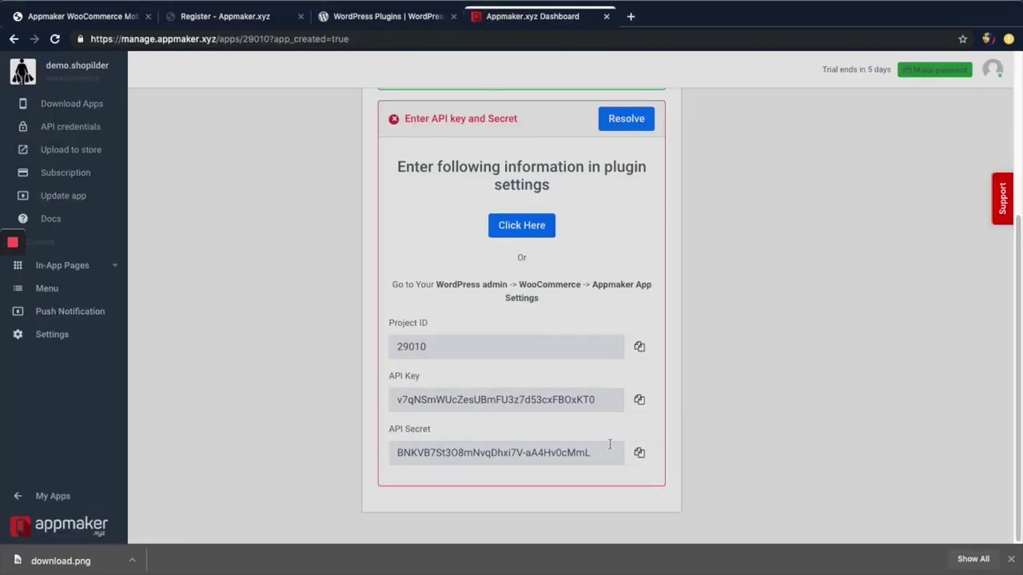
pyautogui.click(639, 452)
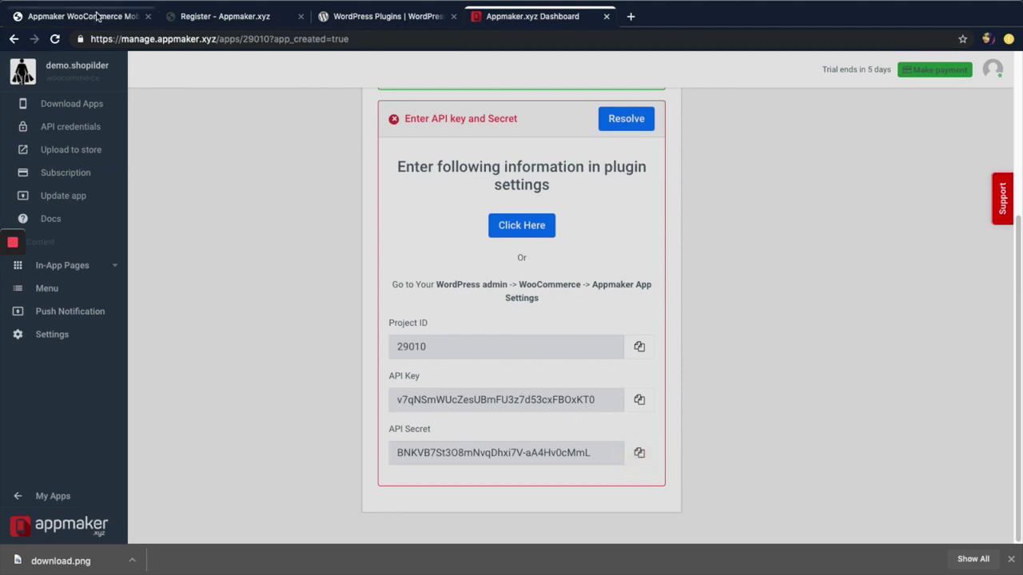
pyautogui.click(96, 16)
pyautogui.click(301, 406)
pyautogui.rightClick(300, 404)
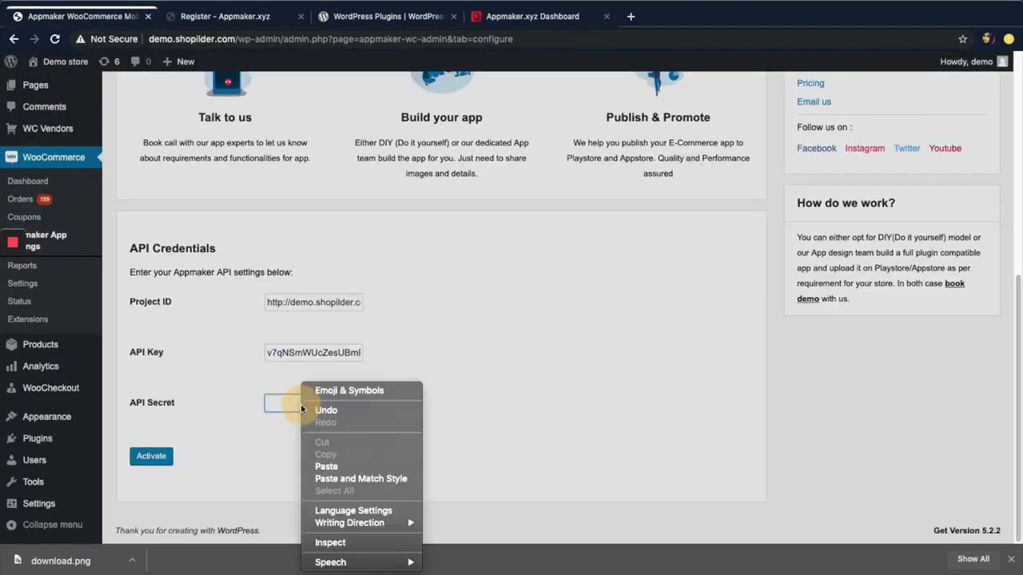
pyautogui.click(339, 466)
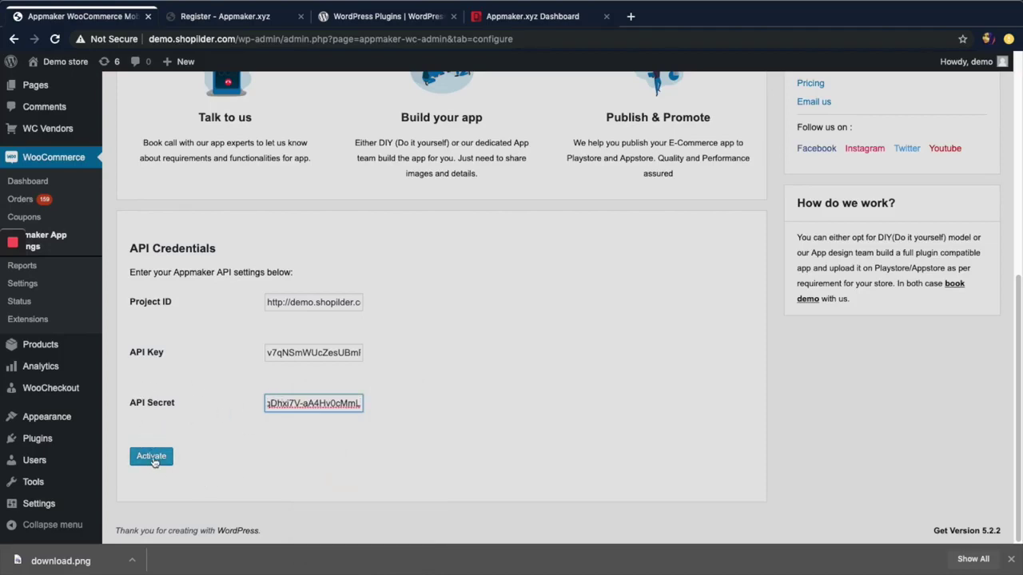
pyautogui.click(154, 460)
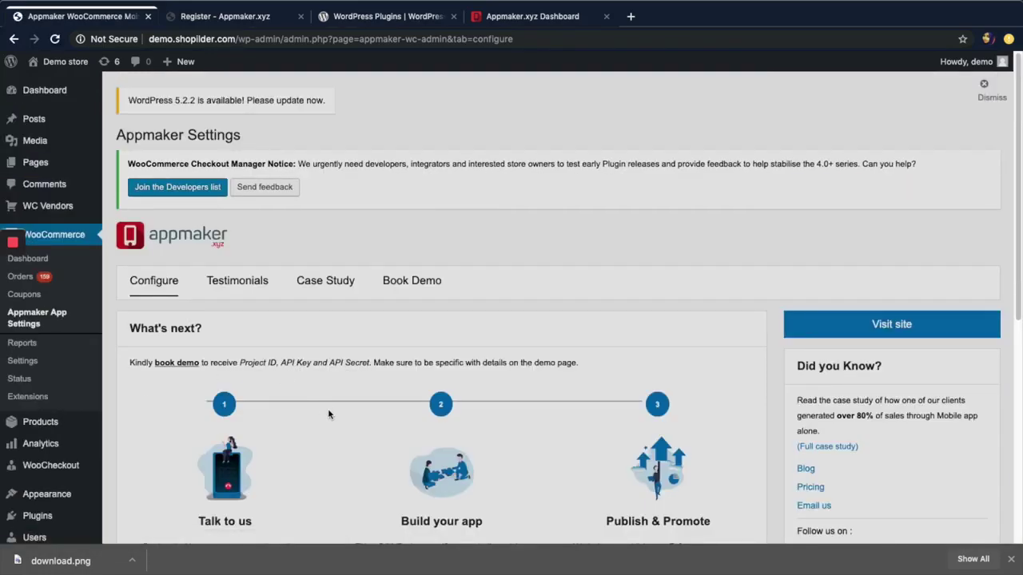
pyautogui.scroll(-5, 329, 408)
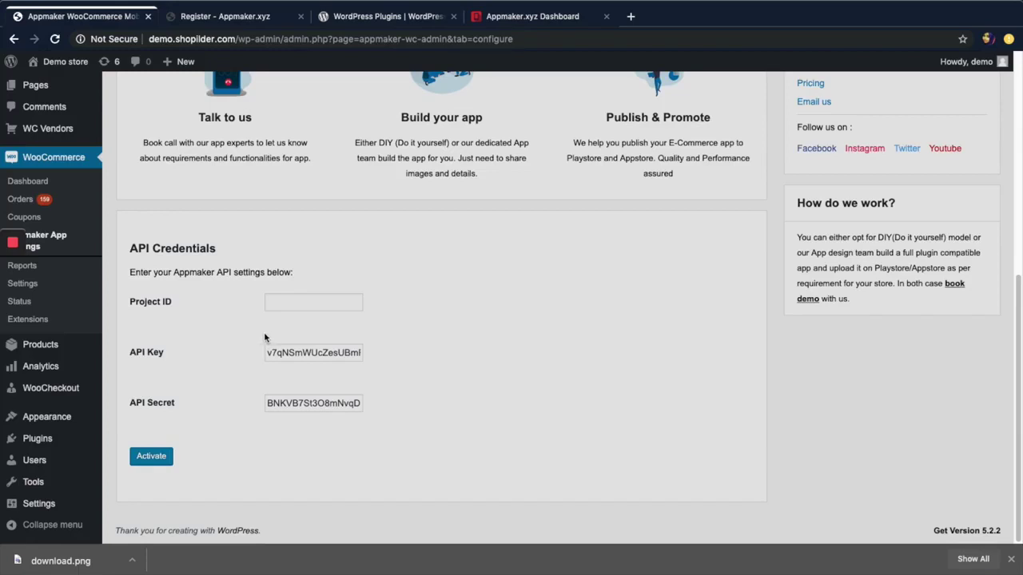
# Return to the Appmaker dashboard and check the build status of the iOS and Android apps.
pyautogui.moveTo(9, 281)
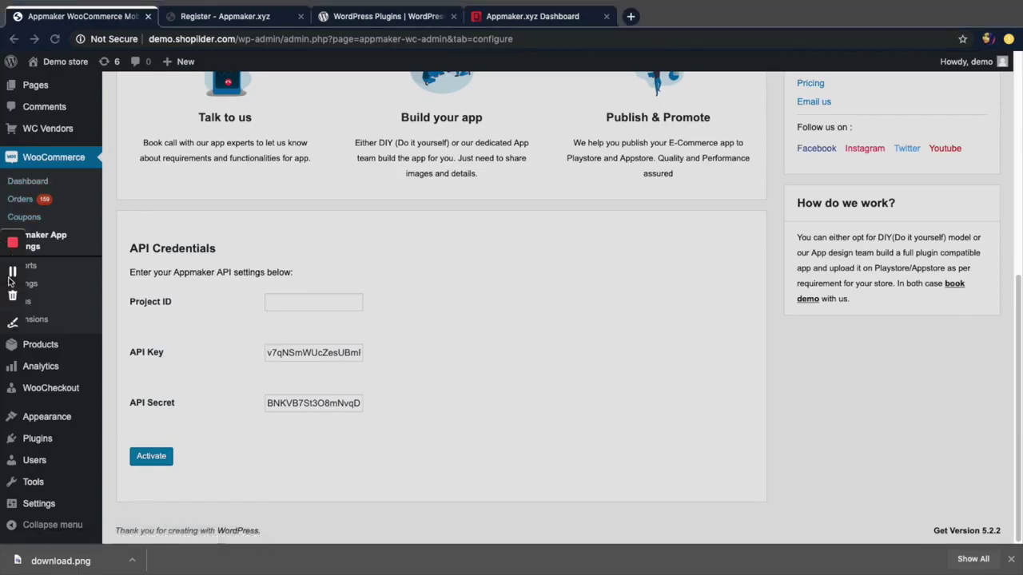
pyautogui.scroll(10, 317, 269)
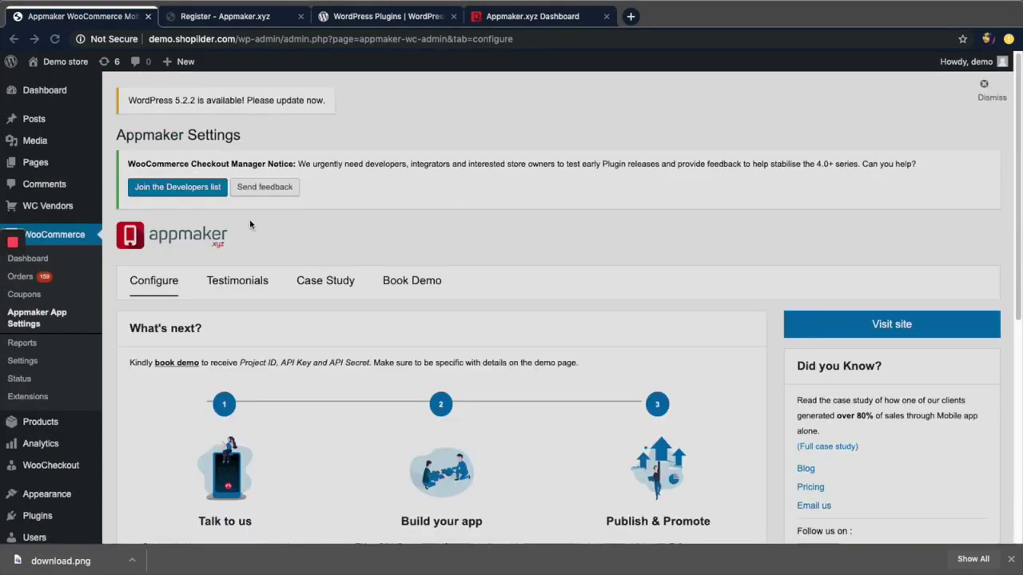
pyautogui.click(519, 17)
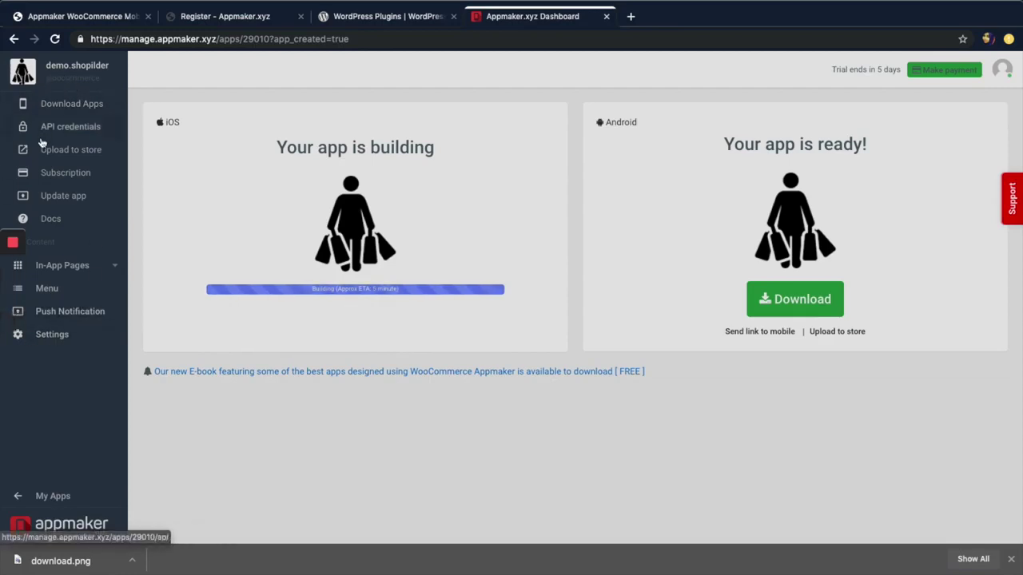
pyautogui.moveTo(122, 5)
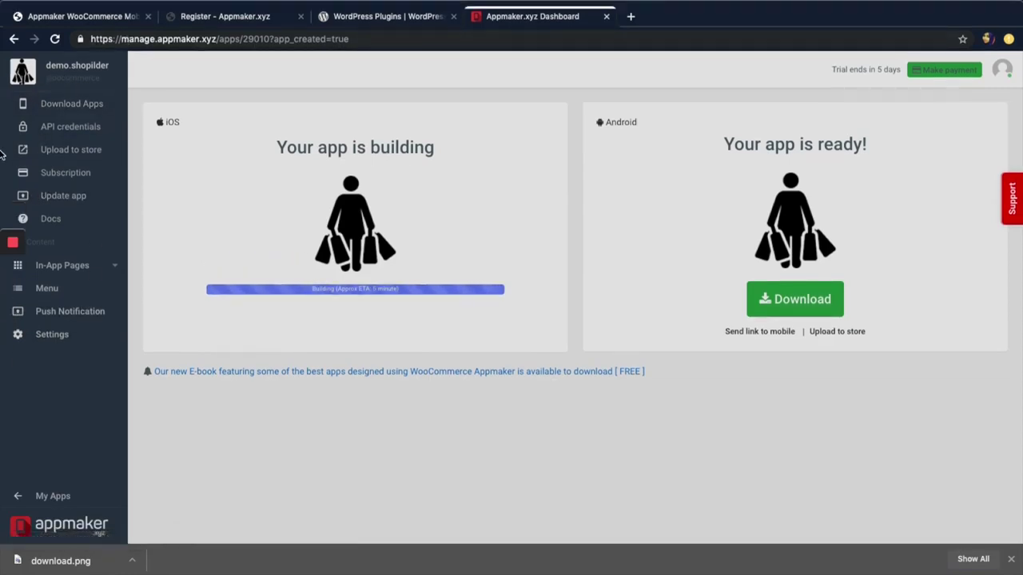
pyautogui.moveTo(13, 246)
pyautogui.click(12, 274)
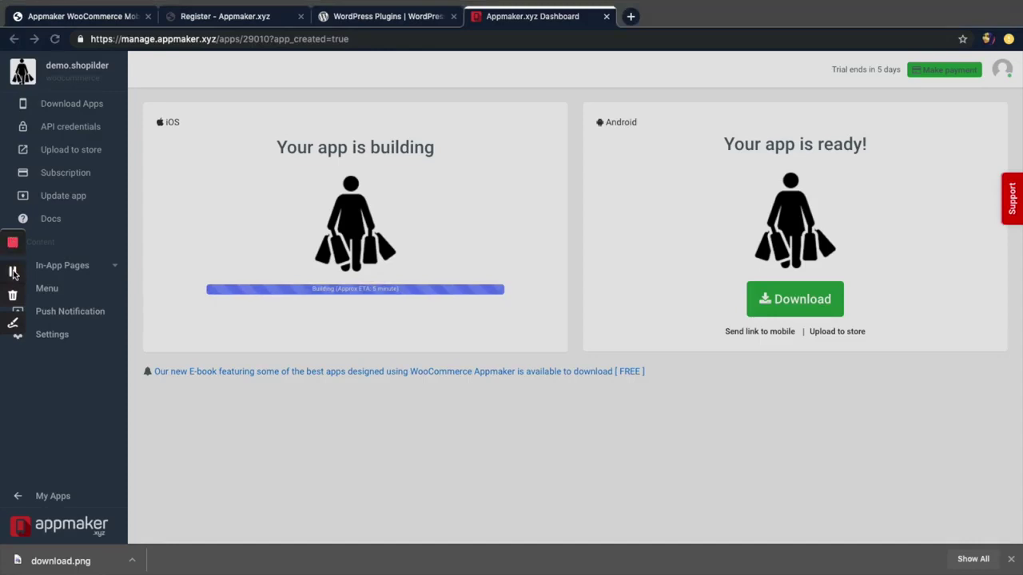